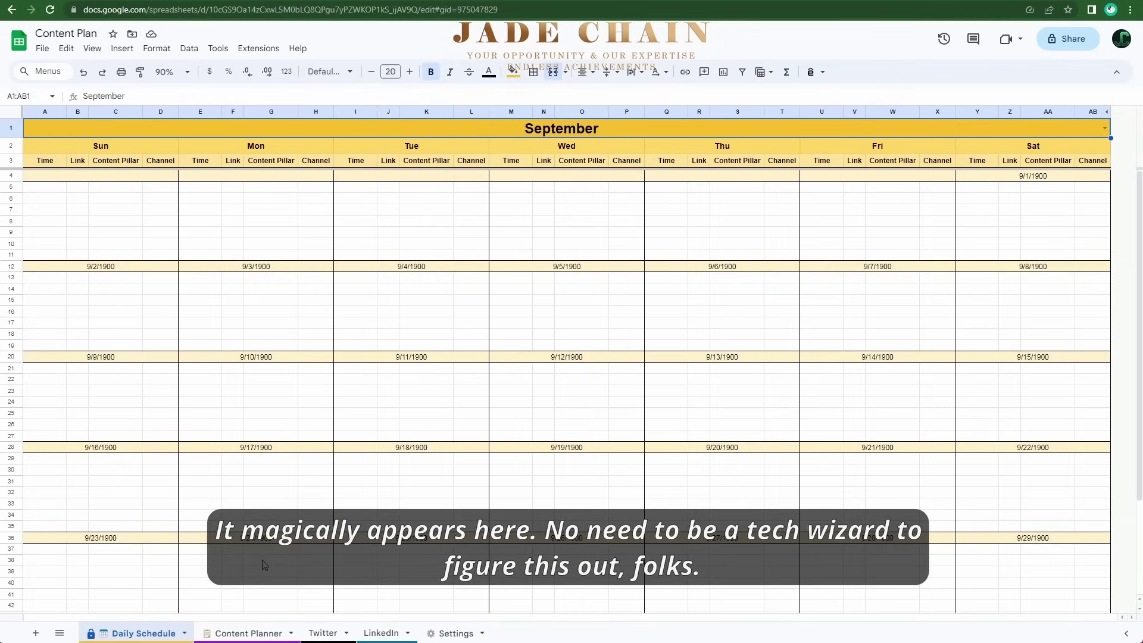
Look through the Content Planner, Twitter and LinkedIn sheets.
left_click(260, 634)
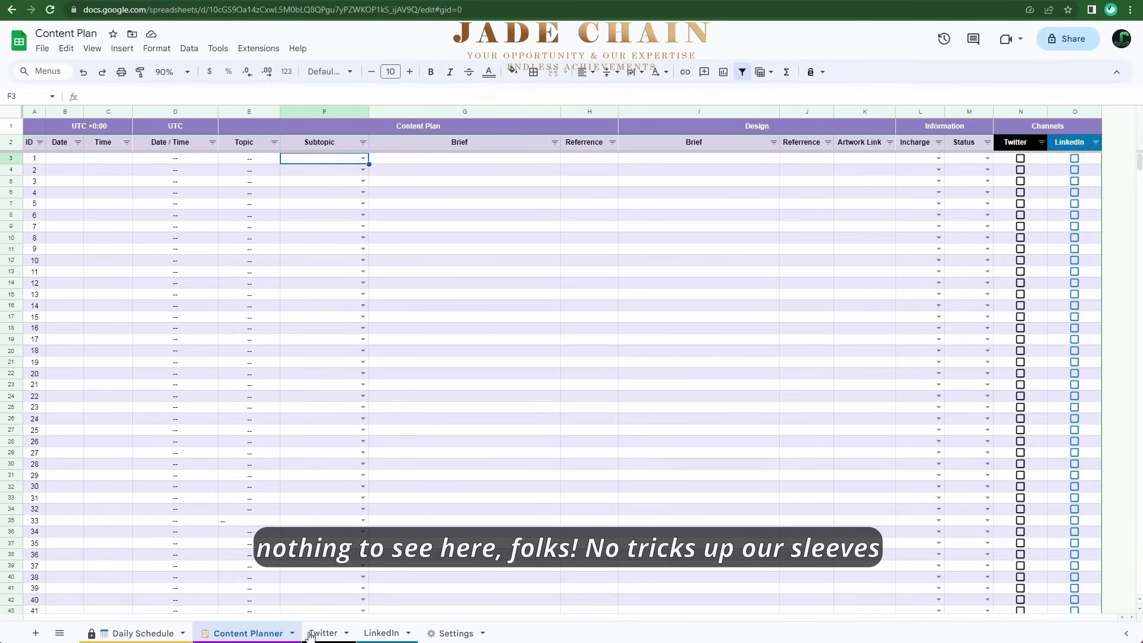
left_click(322, 634)
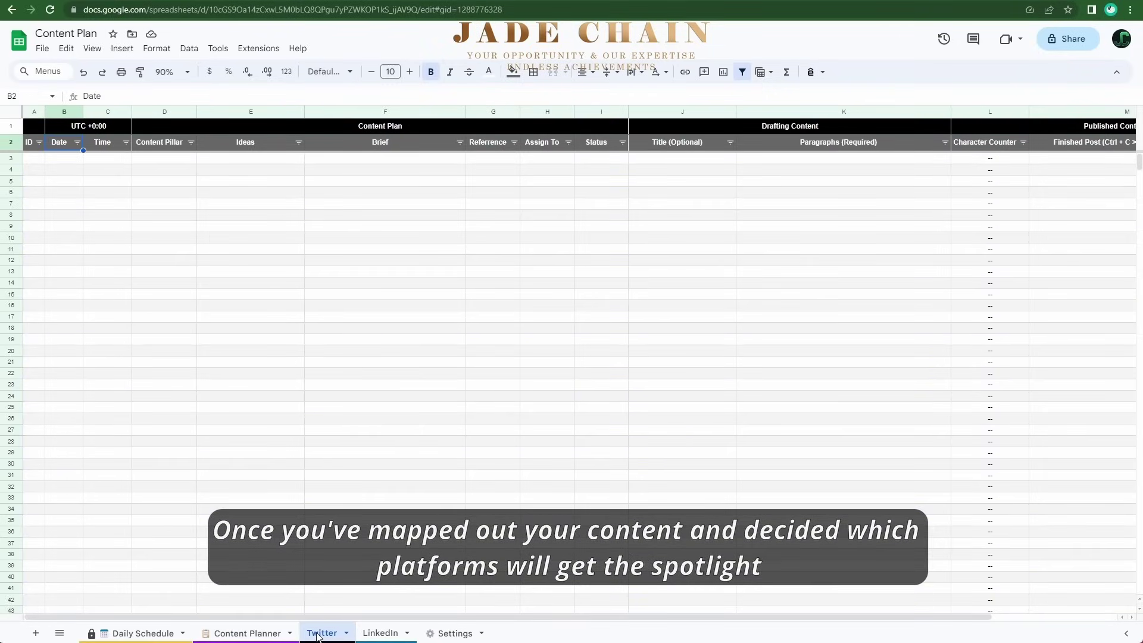
left_click(379, 635)
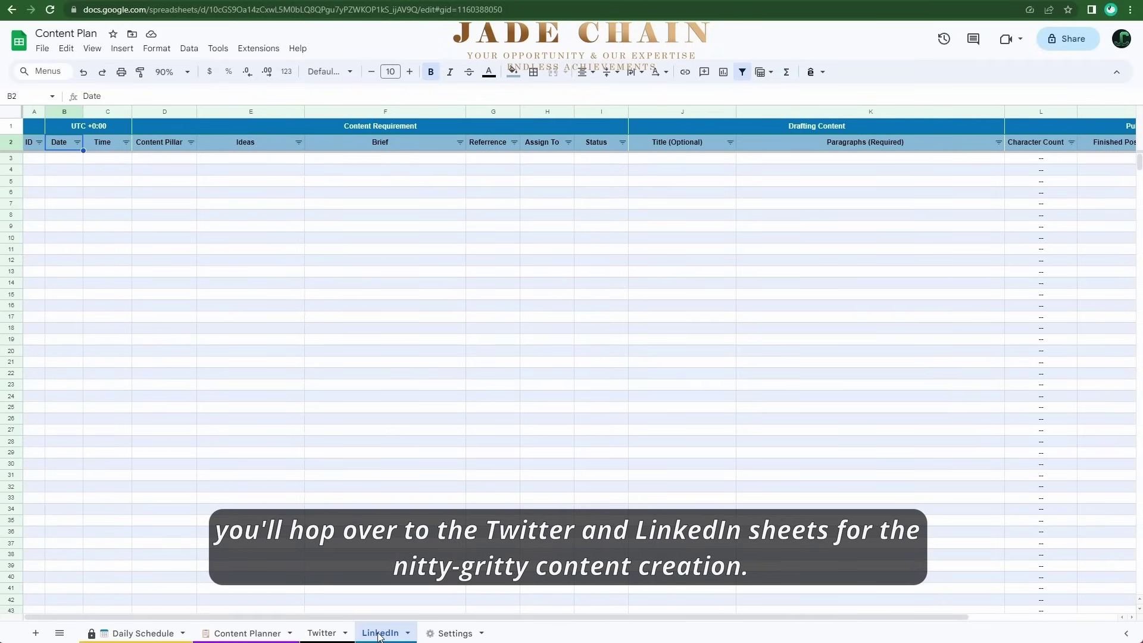
On the Settings sheet, set the year to 2023 and the timezone offset to 7.
left_click(448, 633)
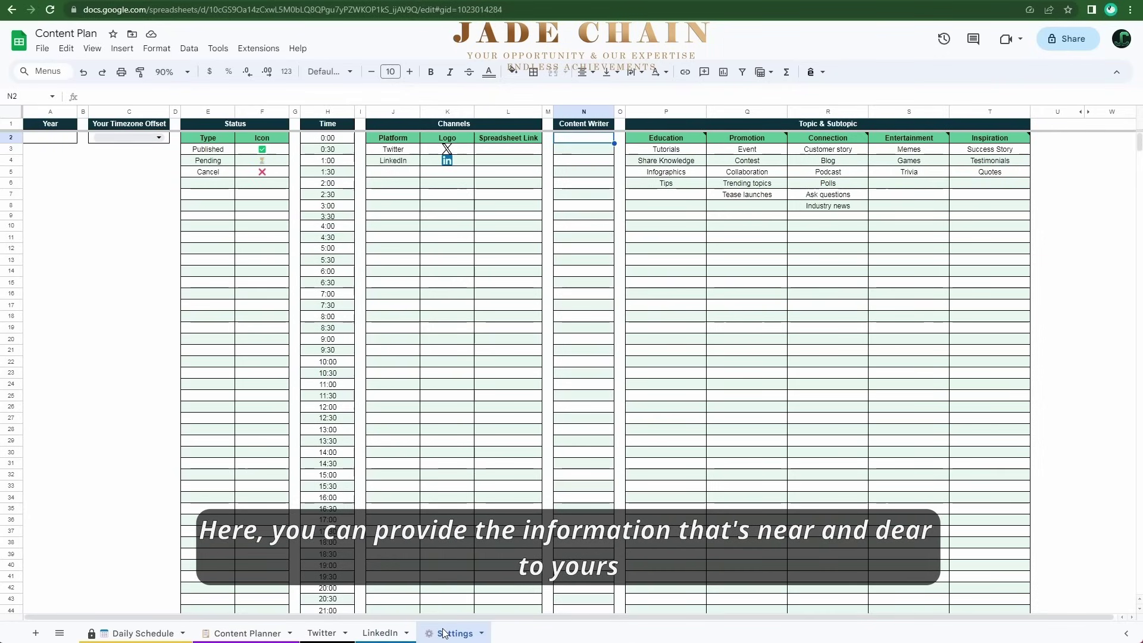
left_click(50, 138)
type("2023")
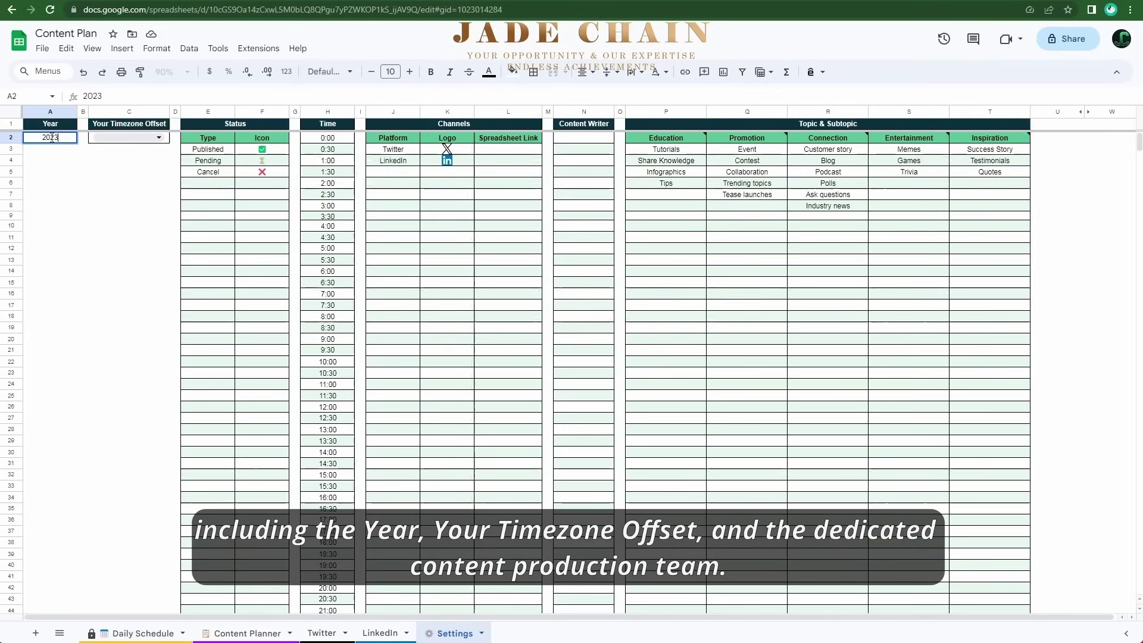
key("Return")
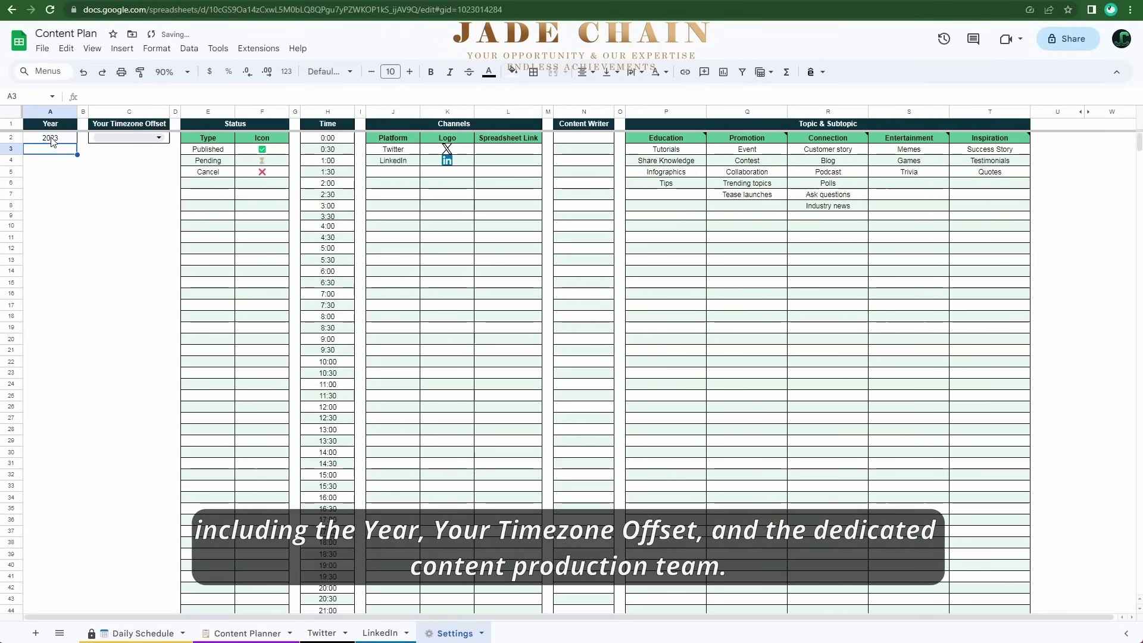
left_click(99, 142)
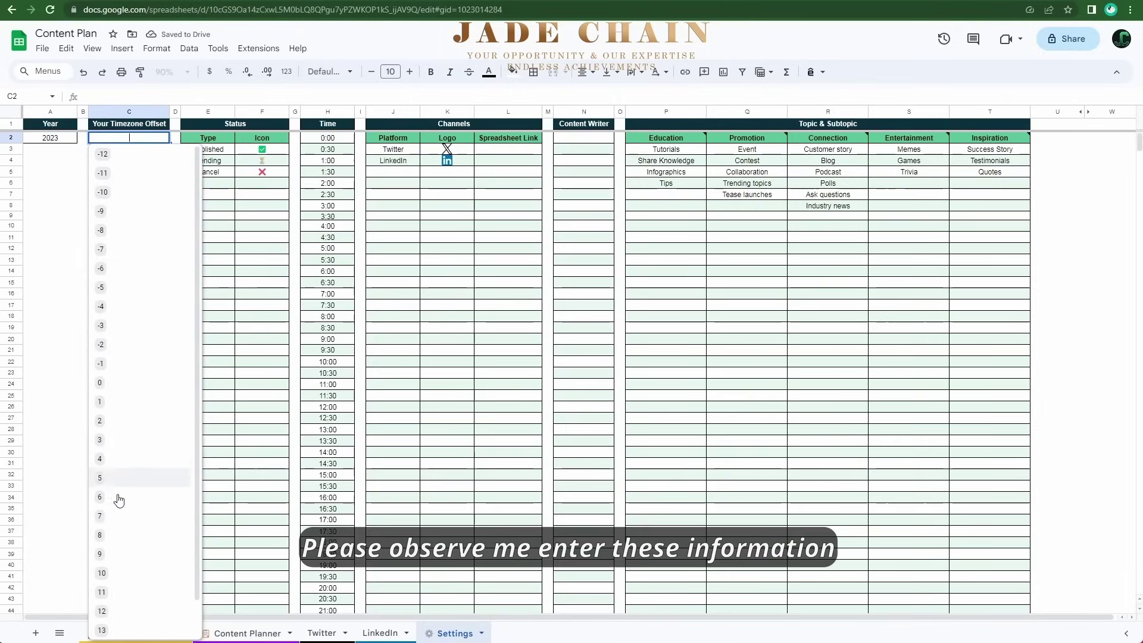
left_click(110, 517)
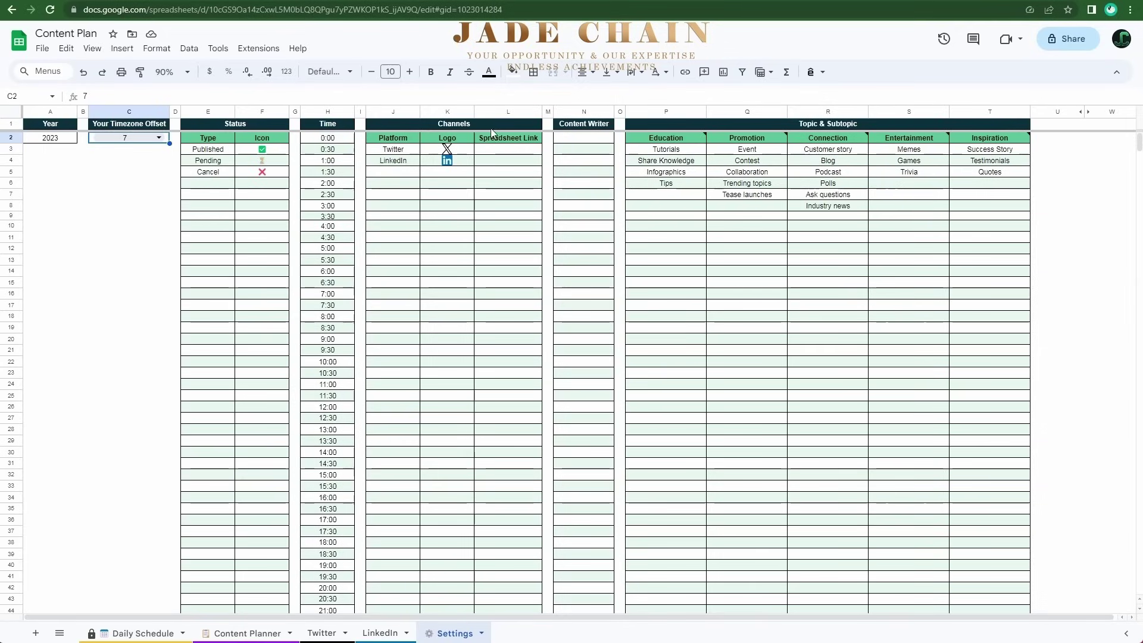
List User #1, User #2 and User #3 under Content Writer, starting in cell N2.
left_click(584, 137)
type("U")
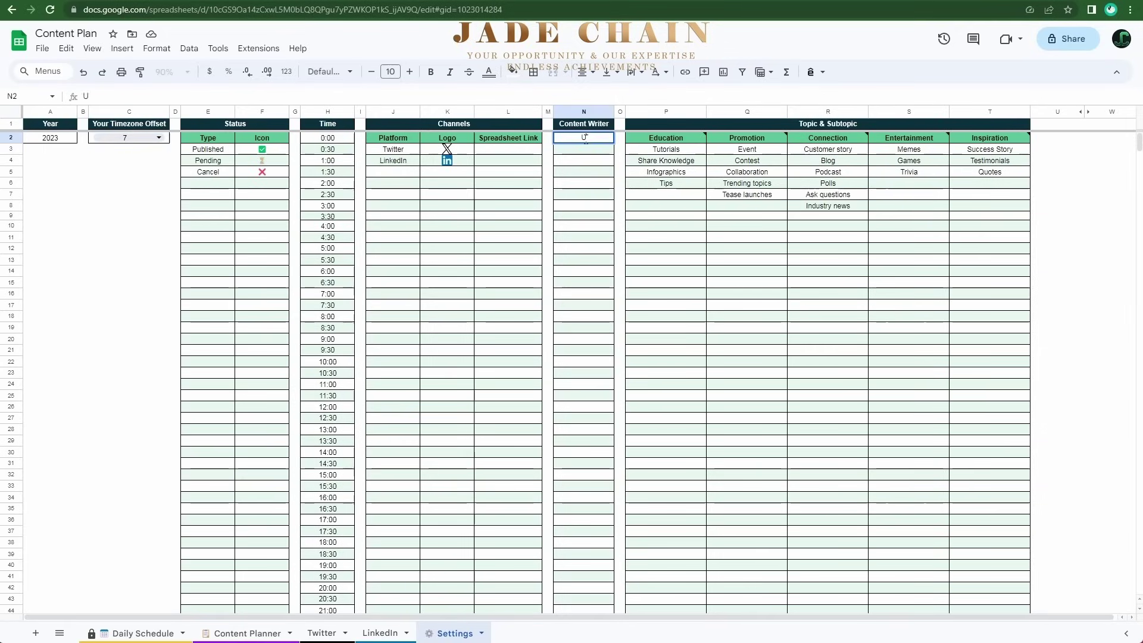
type("ser #1")
key("Return")
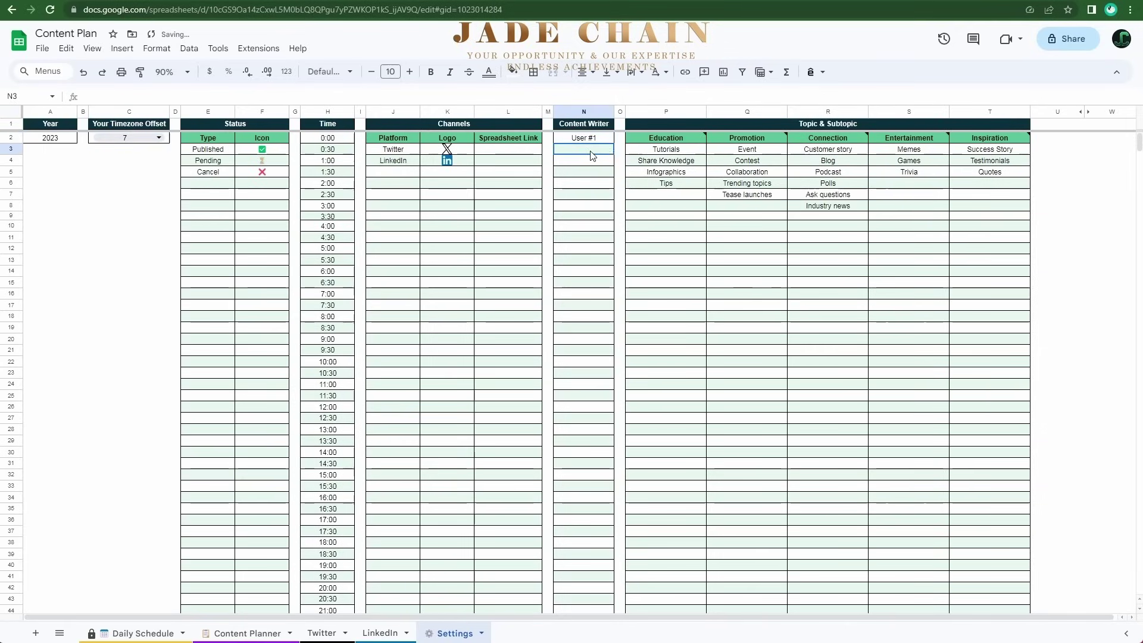
type("User #2")
key("Return")
type("Us")
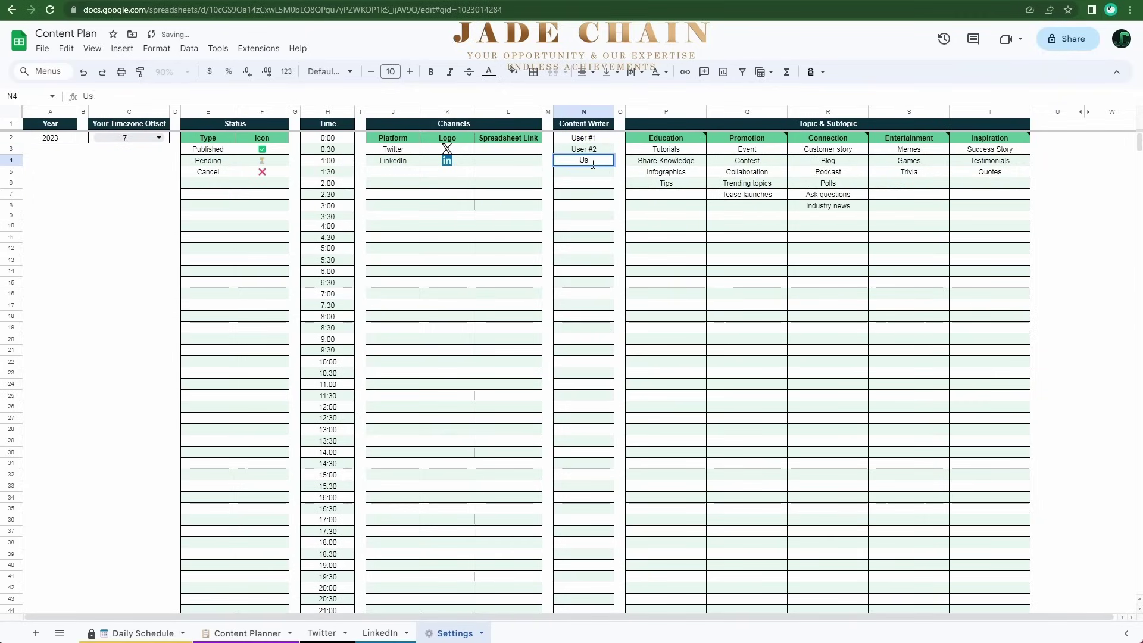
type("er #3")
left_click(601, 183)
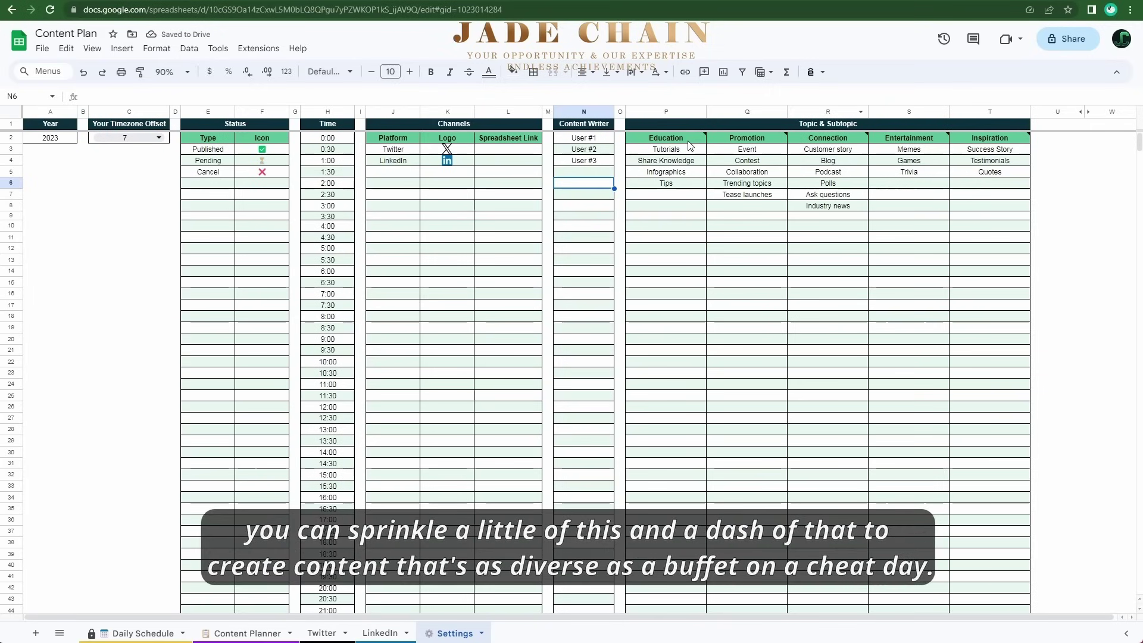
Read the notes attached to the Education and Promotion topic headings.
mouse_move(692, 145)
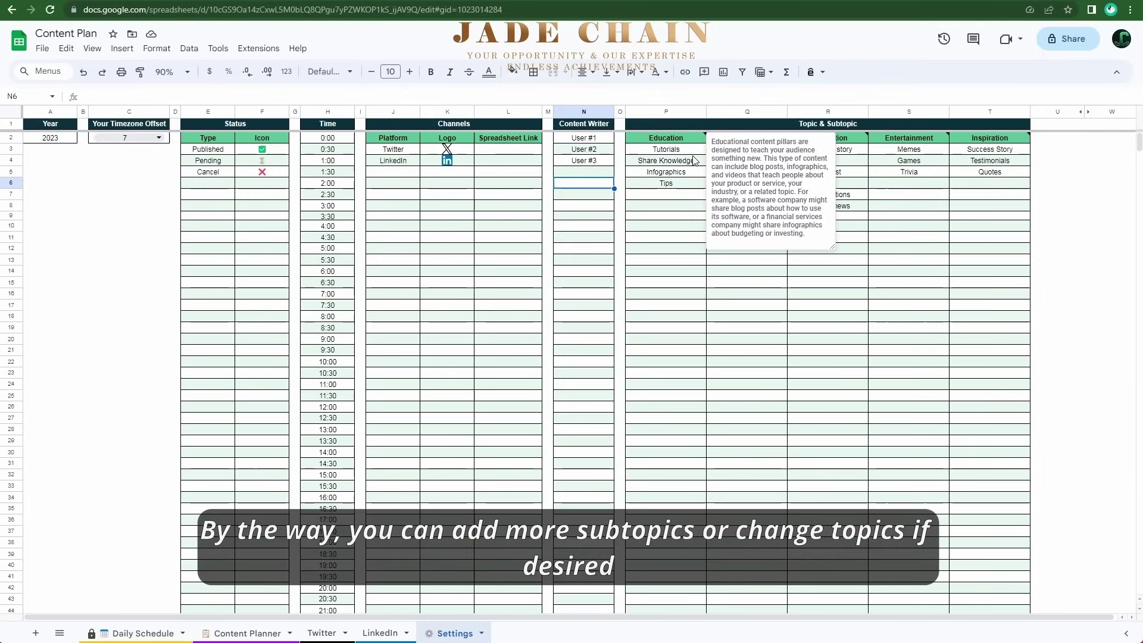
left_click(691, 150)
mouse_move(734, 143)
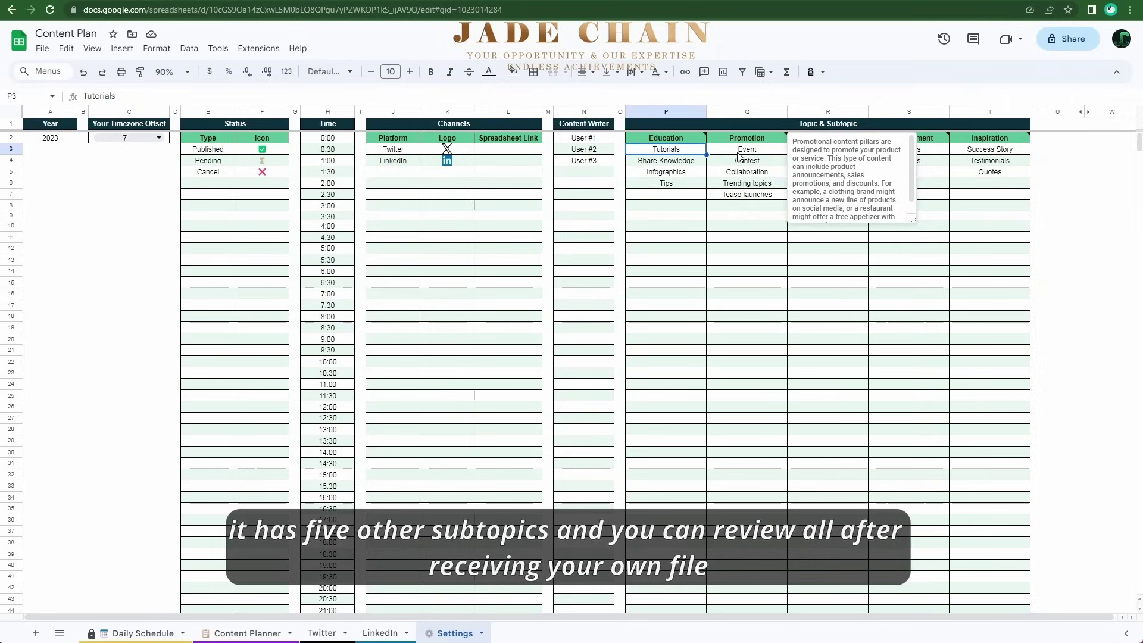
left_click(739, 153)
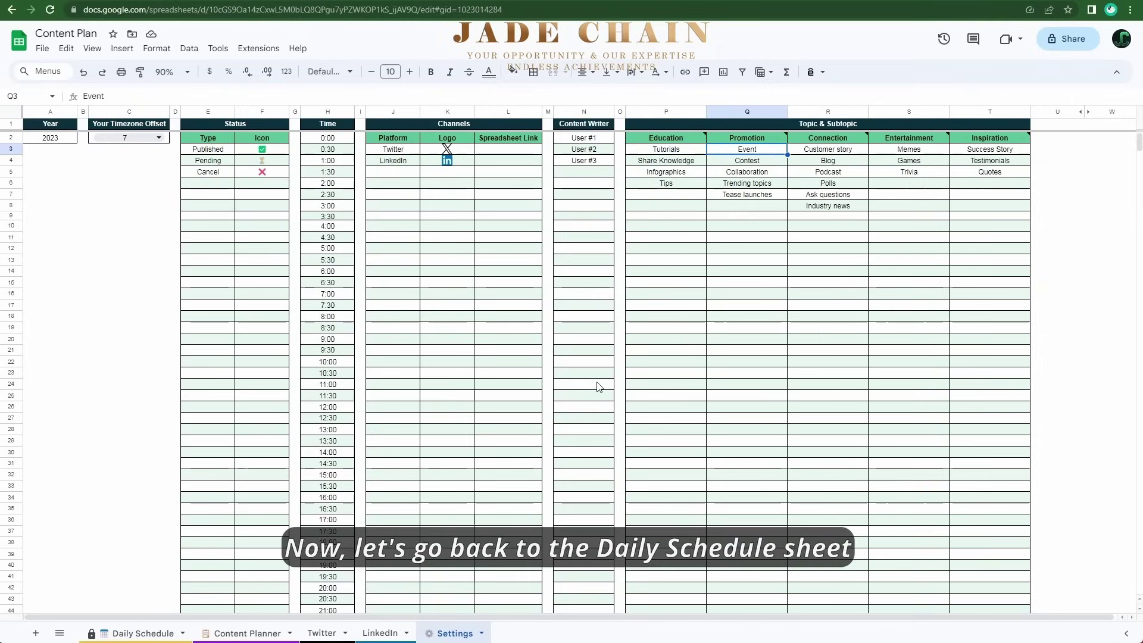
Set the month on the Daily Schedule sheet to October.
left_click(144, 635)
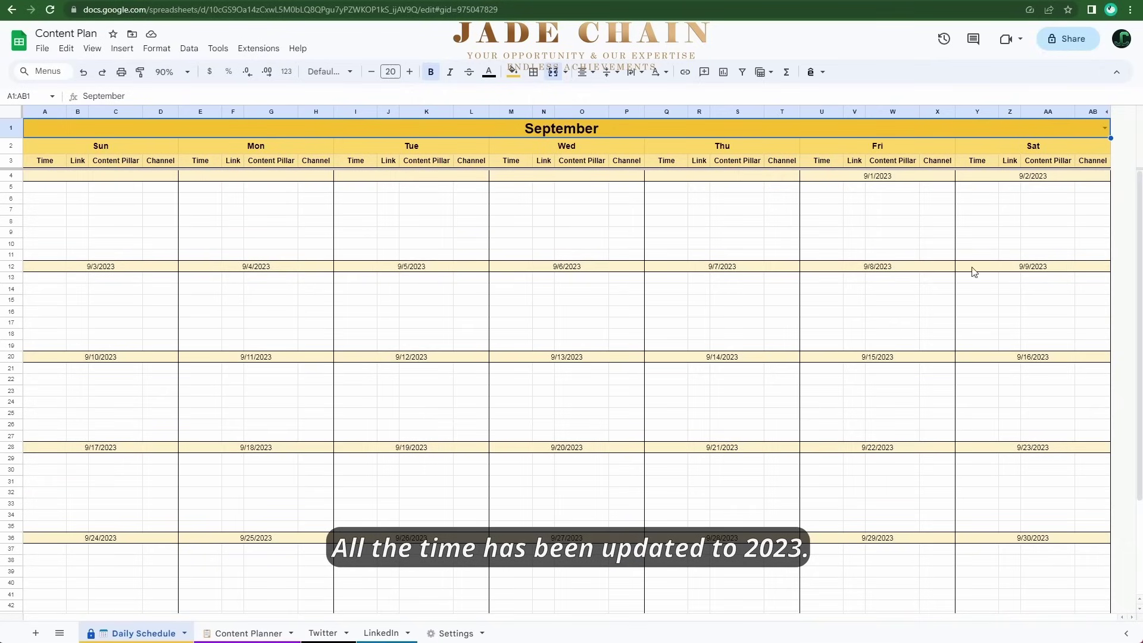
left_click(1106, 129)
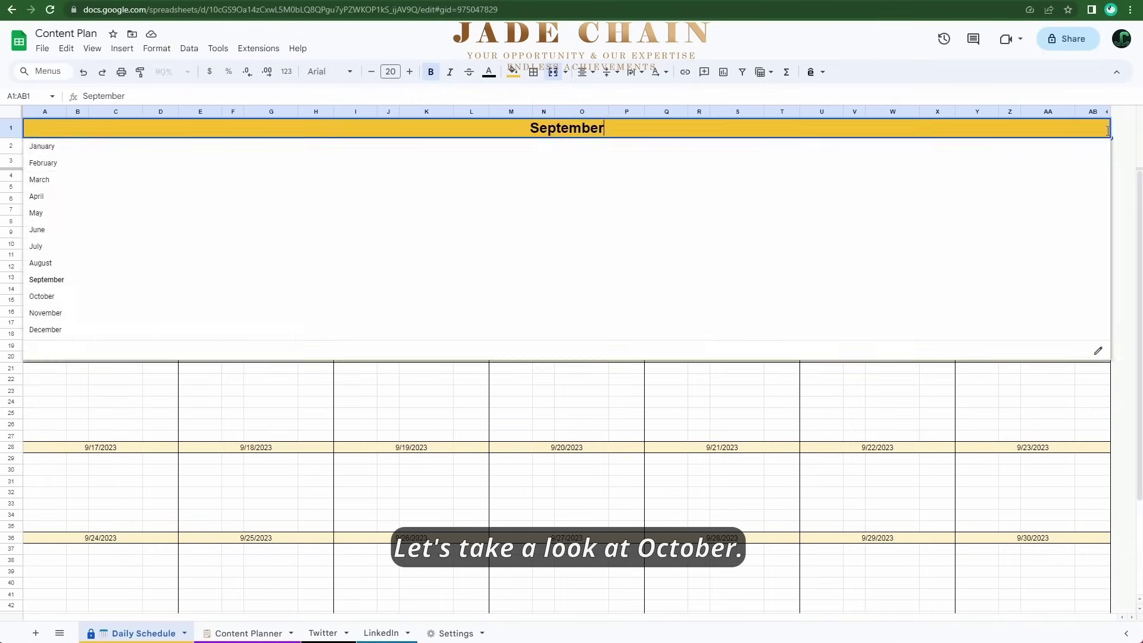
left_click(464, 310)
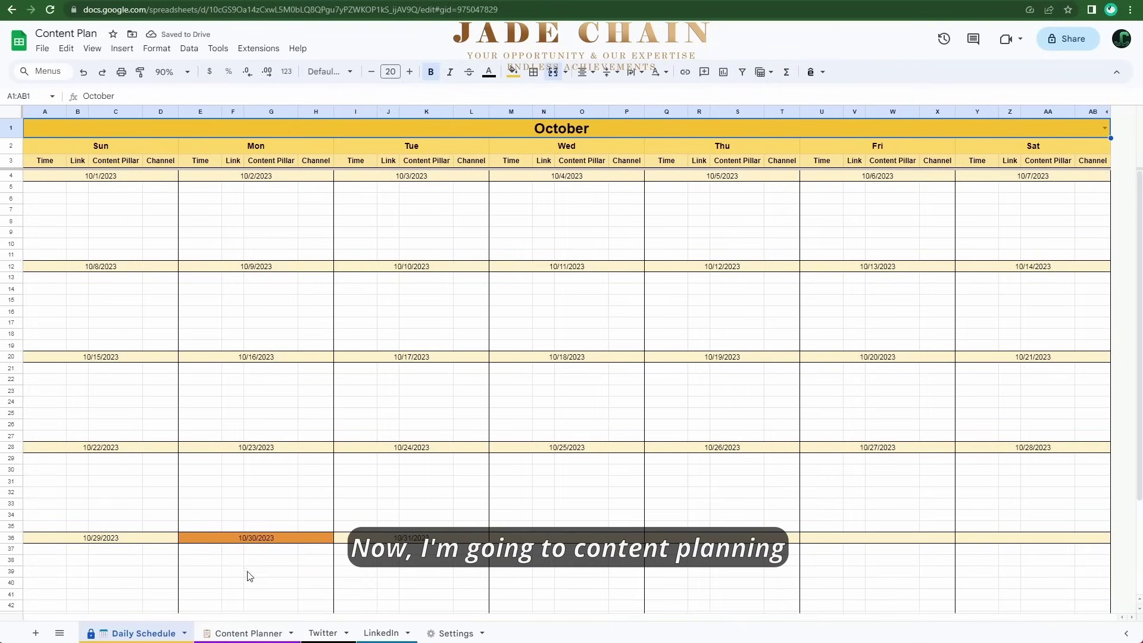
Schedule the Content Planner's first entry for 10/30/2023 at 7:00:00 PM.
left_click(245, 632)
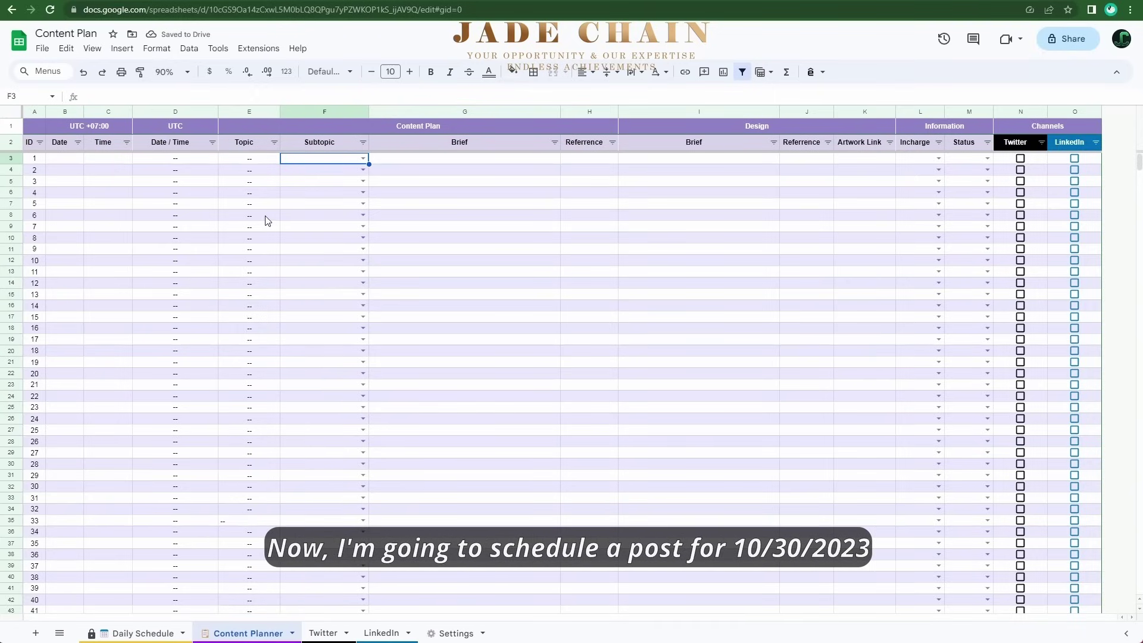
left_click(71, 159)
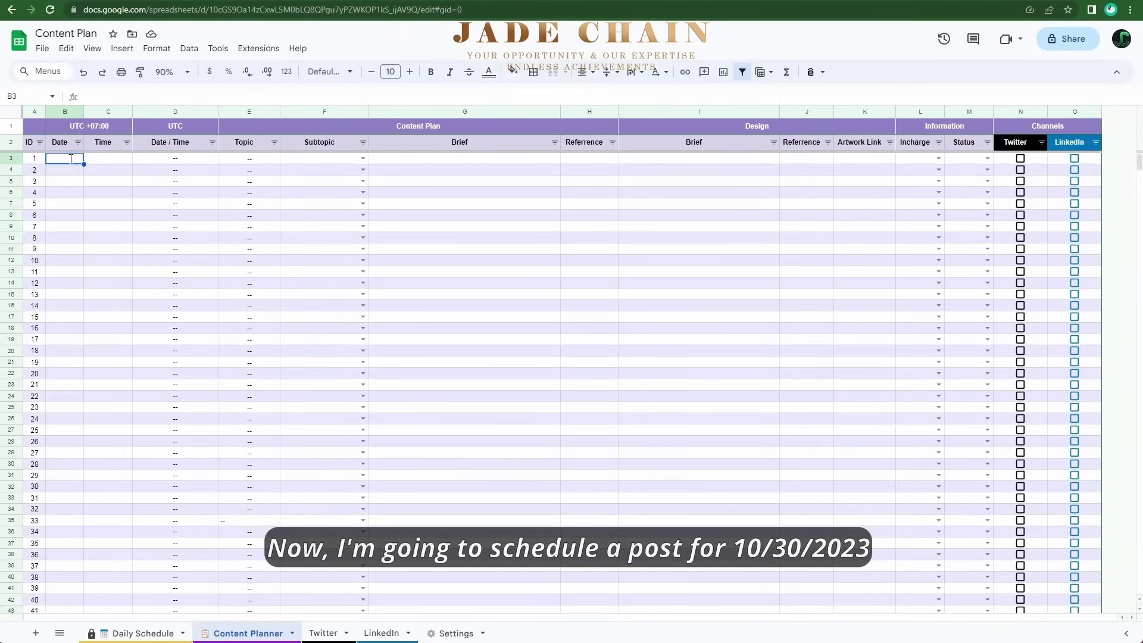
double_click(70, 159)
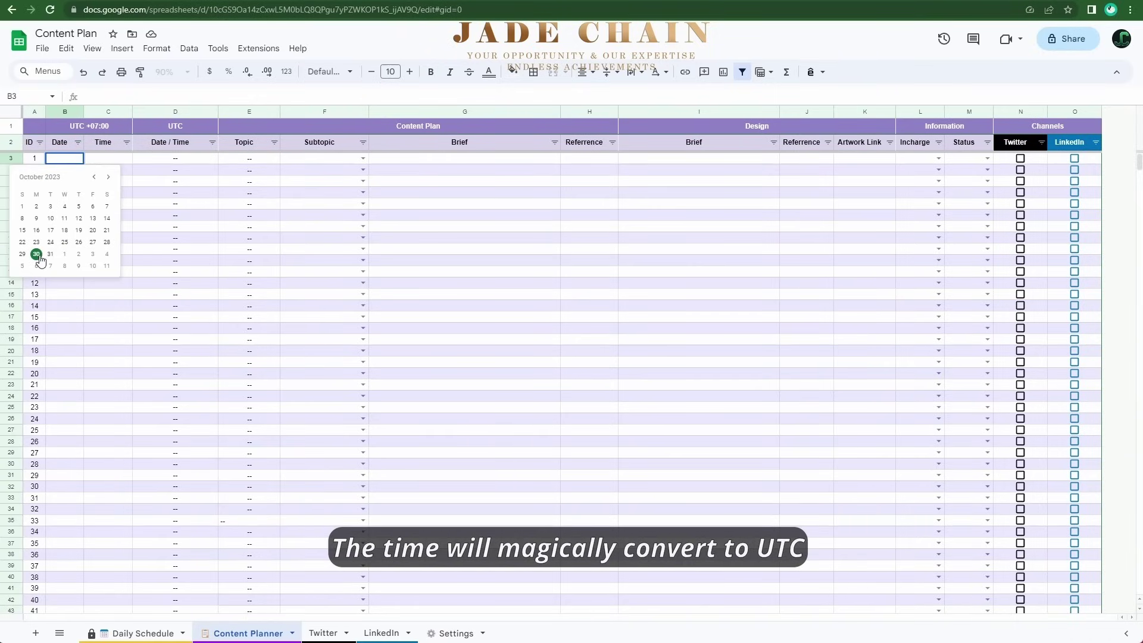
left_click(37, 254)
left_click(114, 160)
double_click(114, 159)
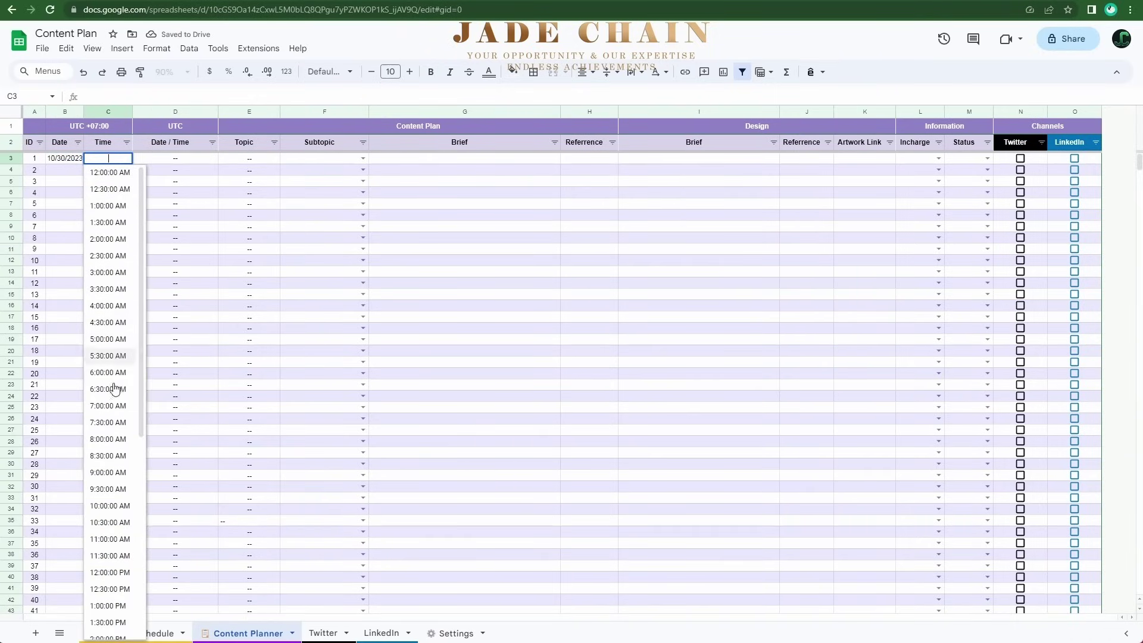
scroll(119, 429, "down", 5)
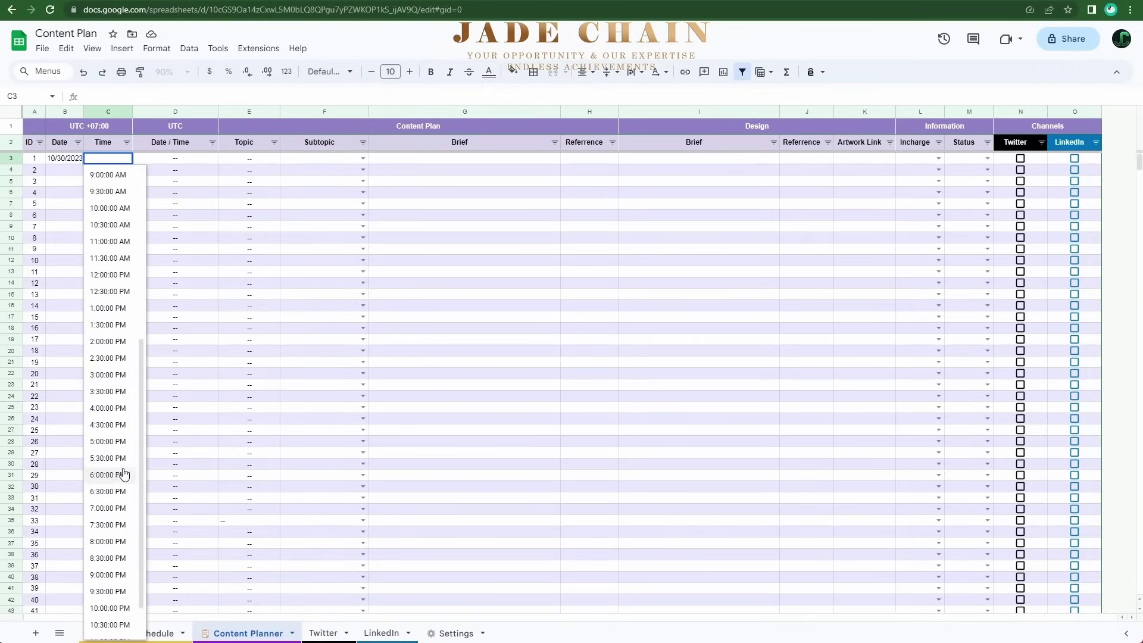
left_click(118, 507)
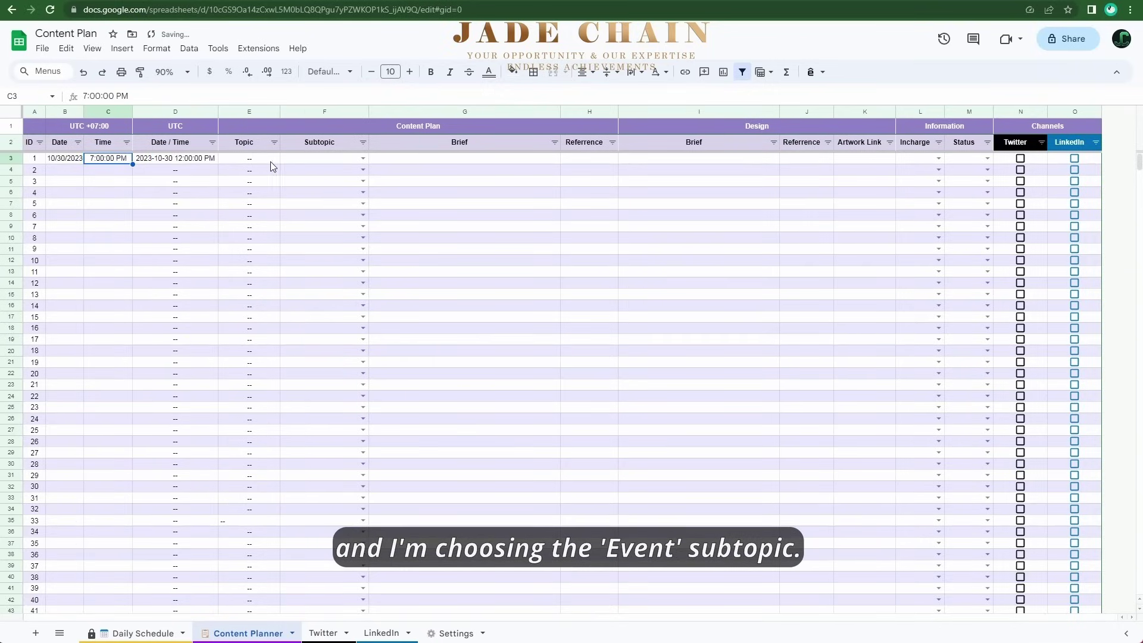
Give the first entry the subtopic Event and the content brief "Happy Halloween".
left_click(363, 158)
left_click(337, 190)
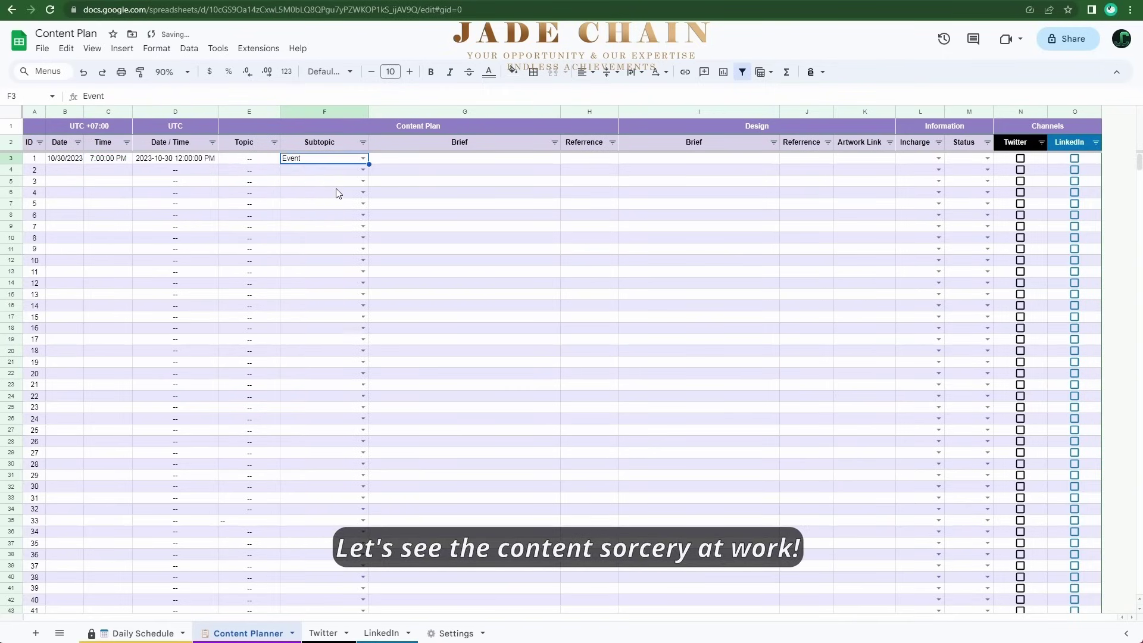
left_click(410, 161)
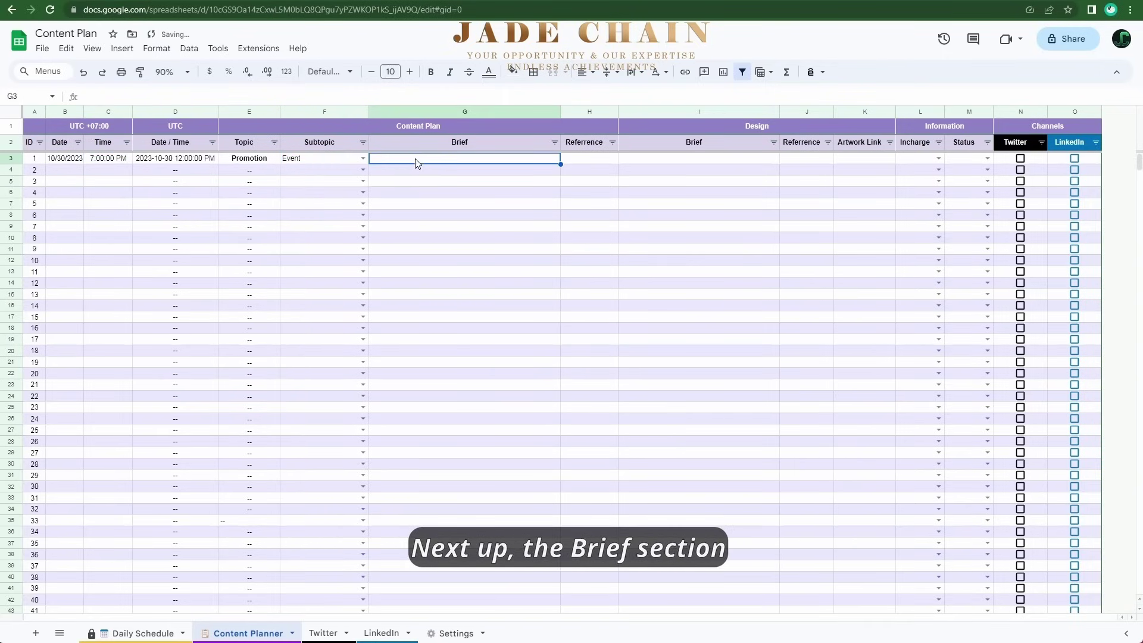
type("Happy ")
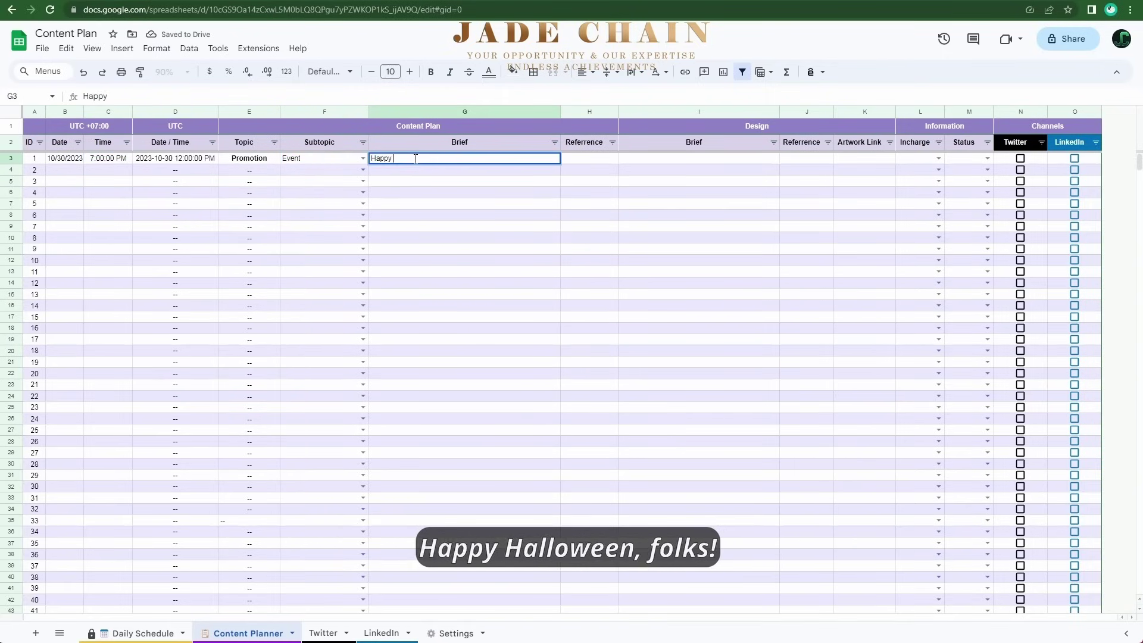
type("Halloween")
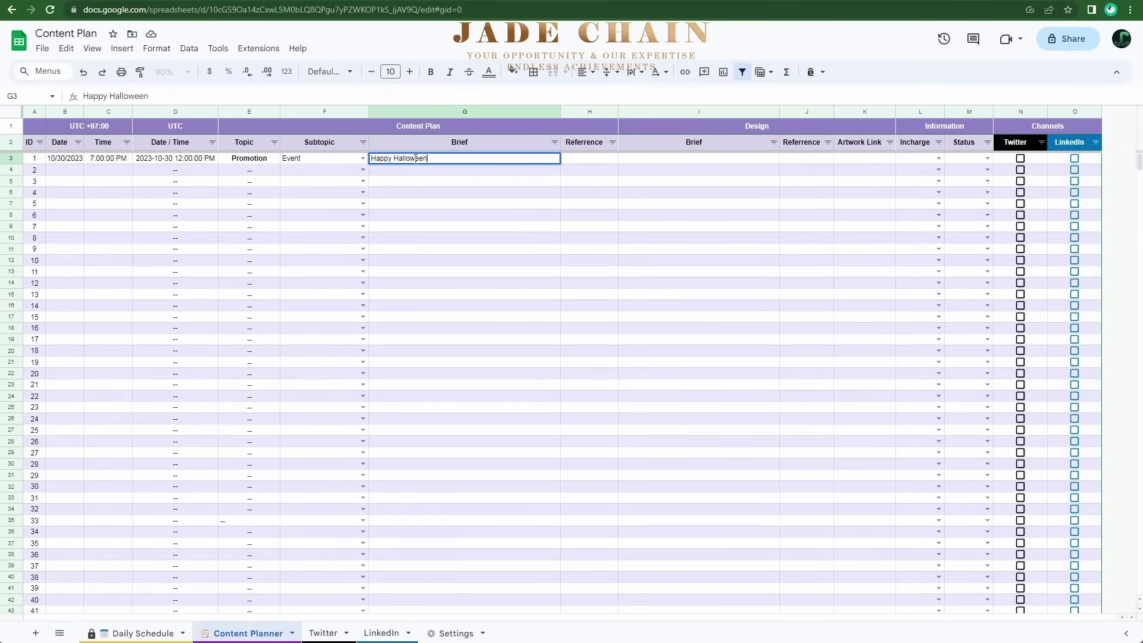
left_click(582, 161)
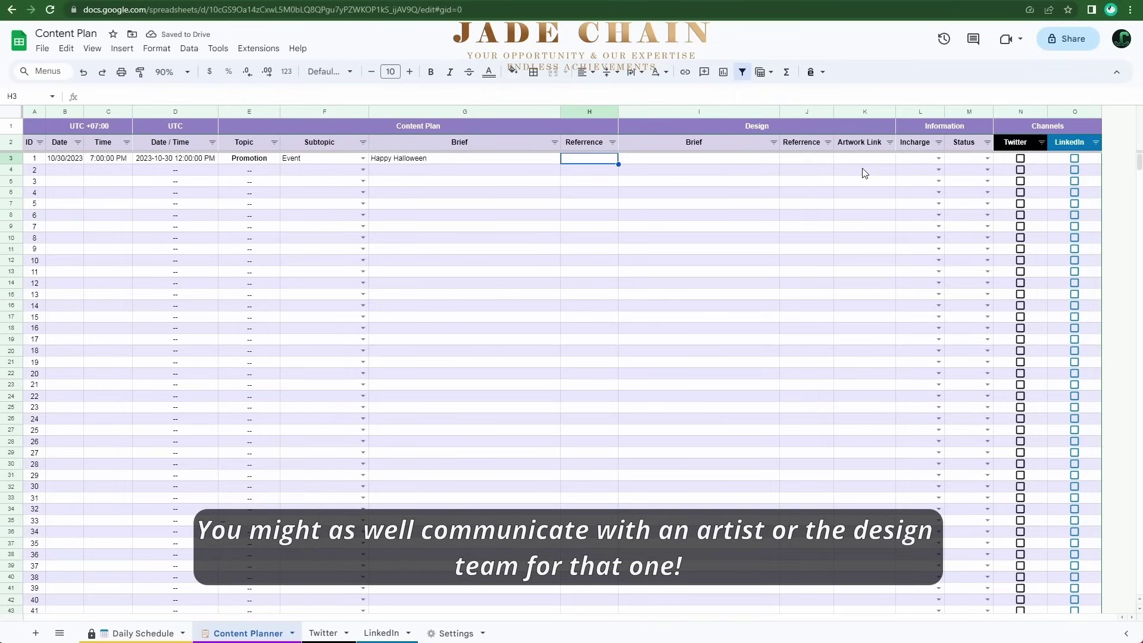
Assign the first entry to User #1 and set its status to the hourglass icon for pending.
left_click(938, 158)
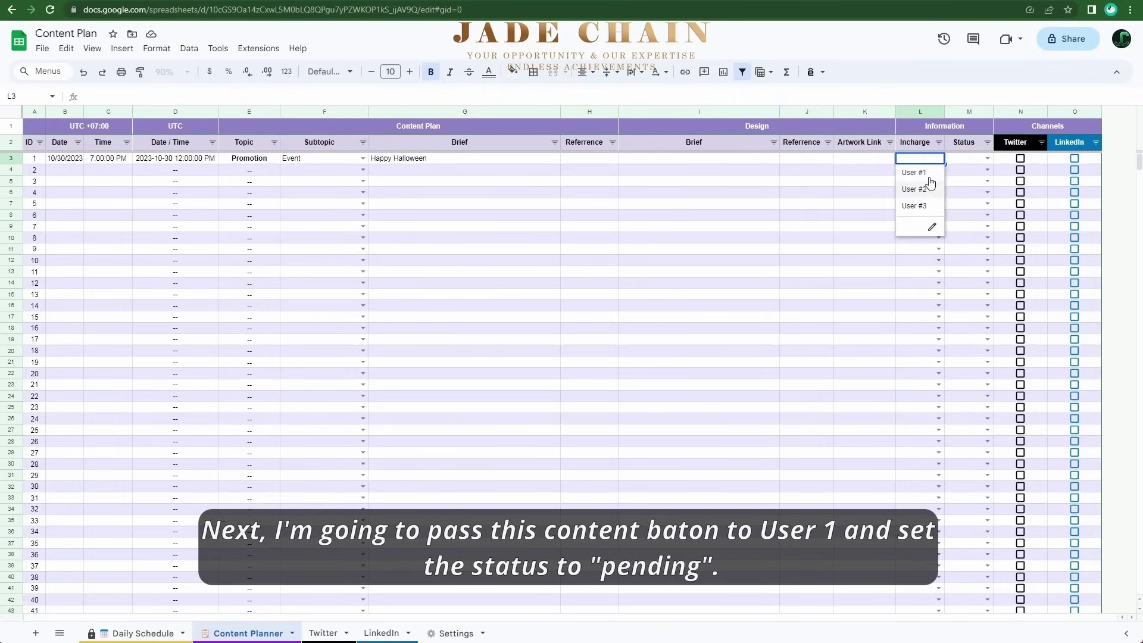
left_click(915, 173)
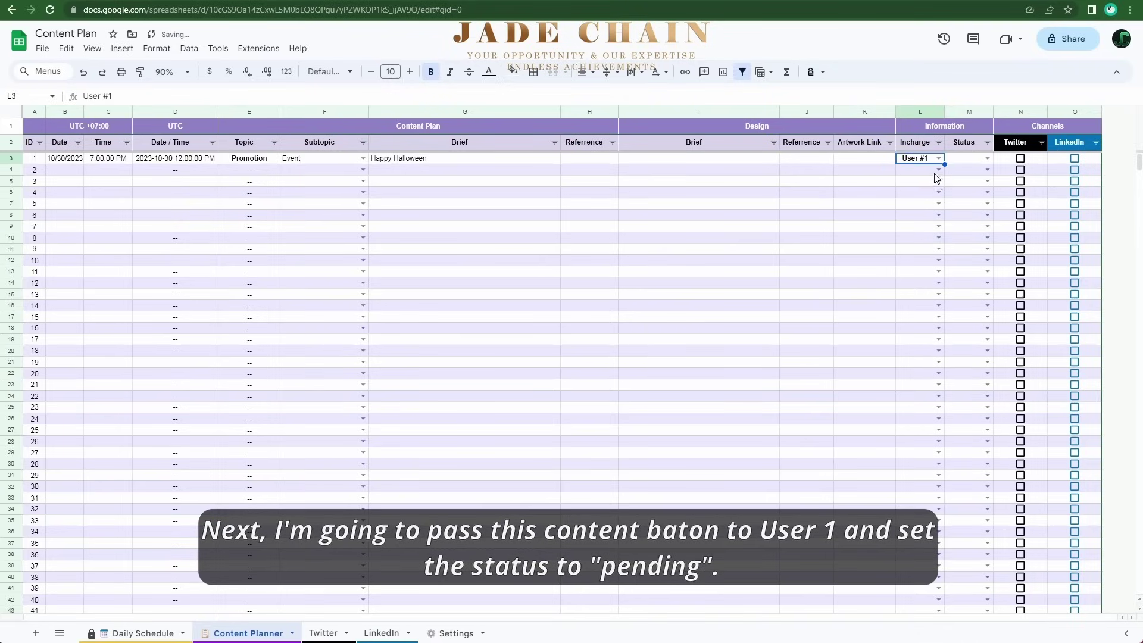
left_click(987, 157)
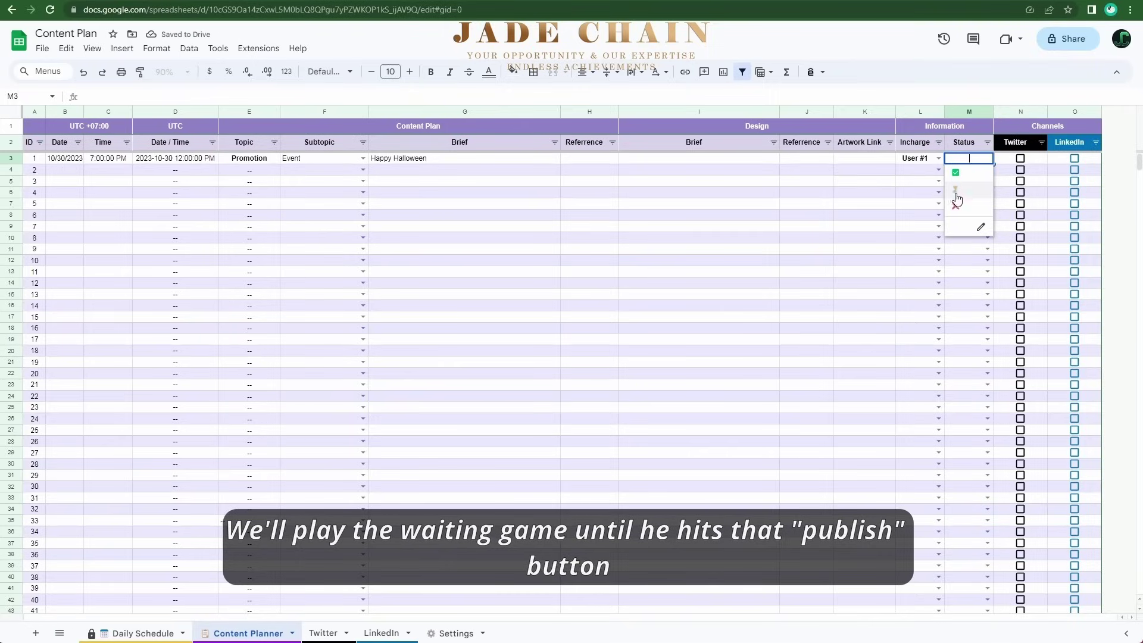
left_click(959, 191)
left_click(967, 196)
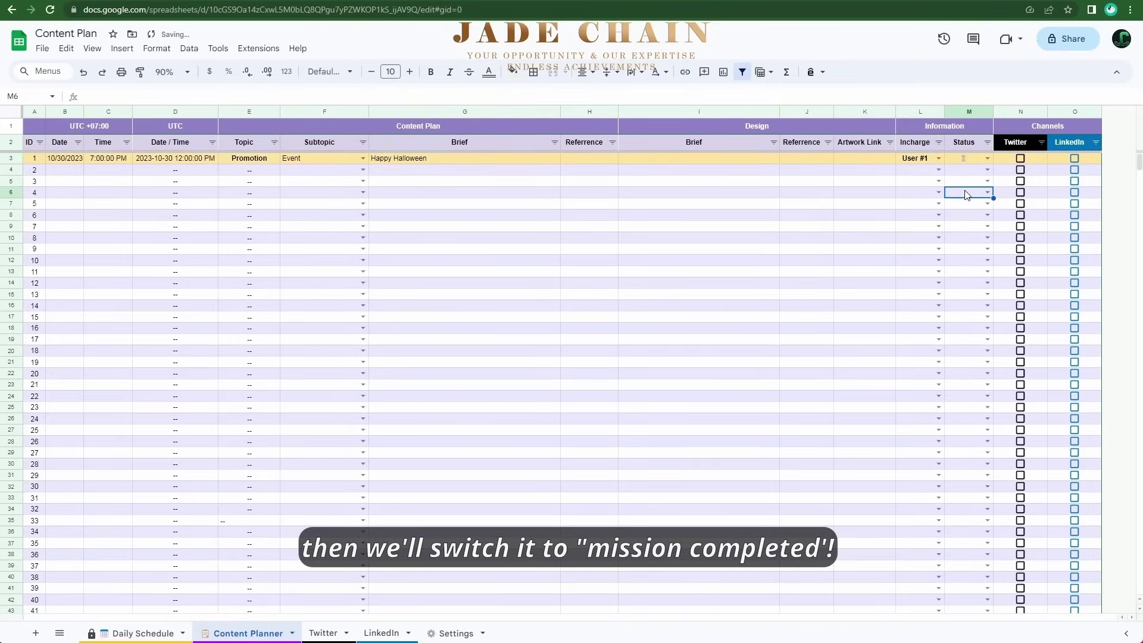
Select Twitter as the first entry's channel and check the entry on the Daily Schedule sheet.
left_click(1021, 159)
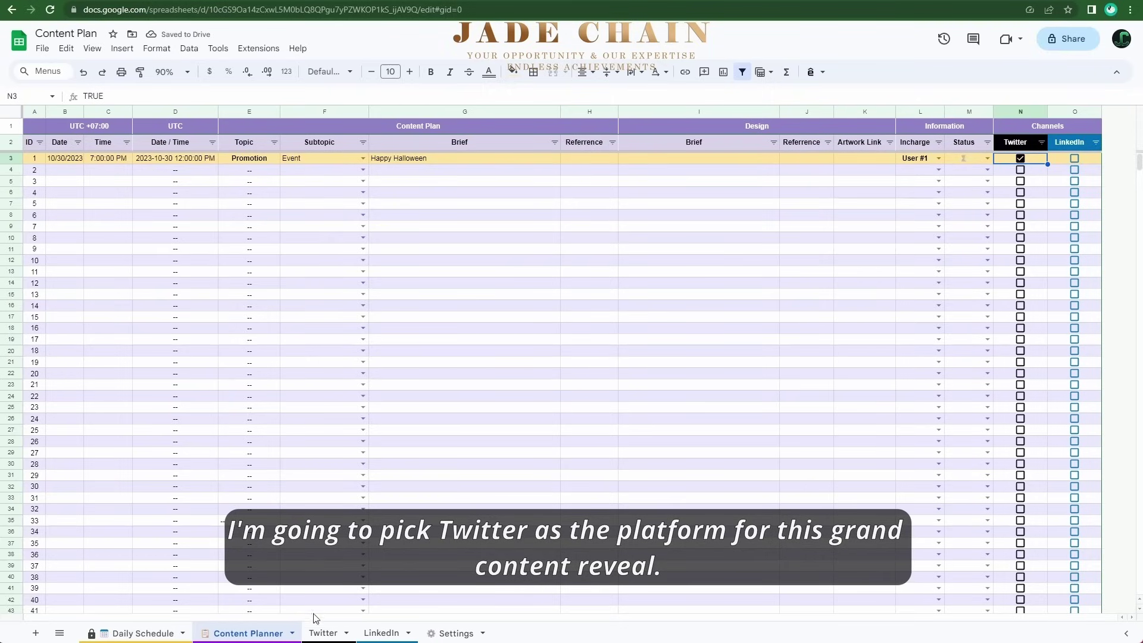
left_click(163, 635)
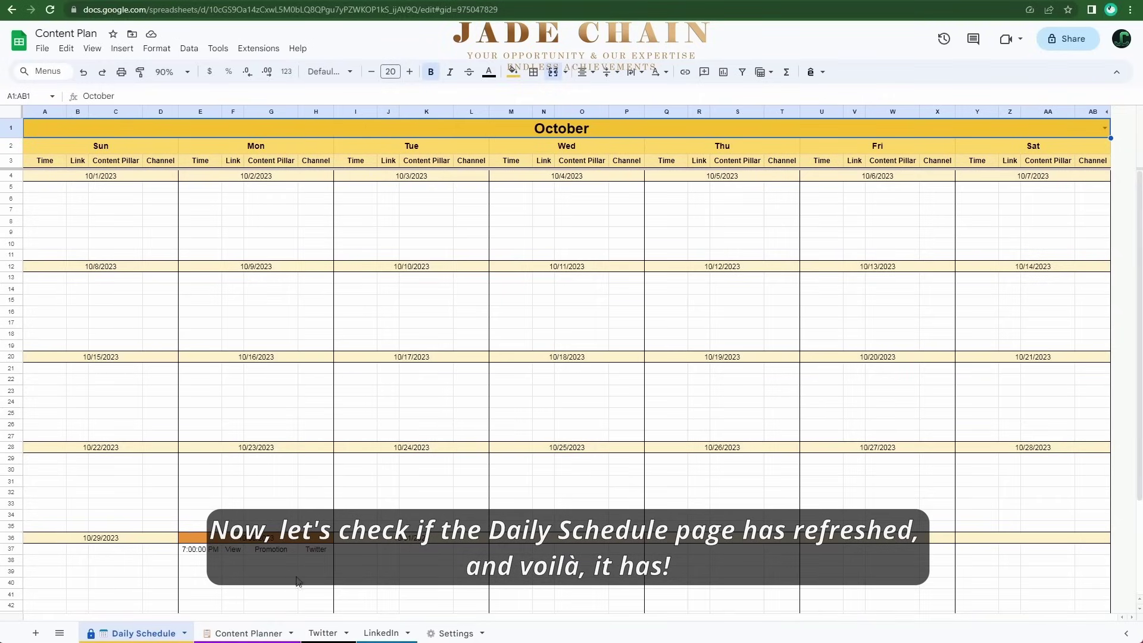
Check the entry on the Twitter sheet, then add LinkedIn as a channel in the Content Planner and check the LinkedIn sheet.
left_click(320, 633)
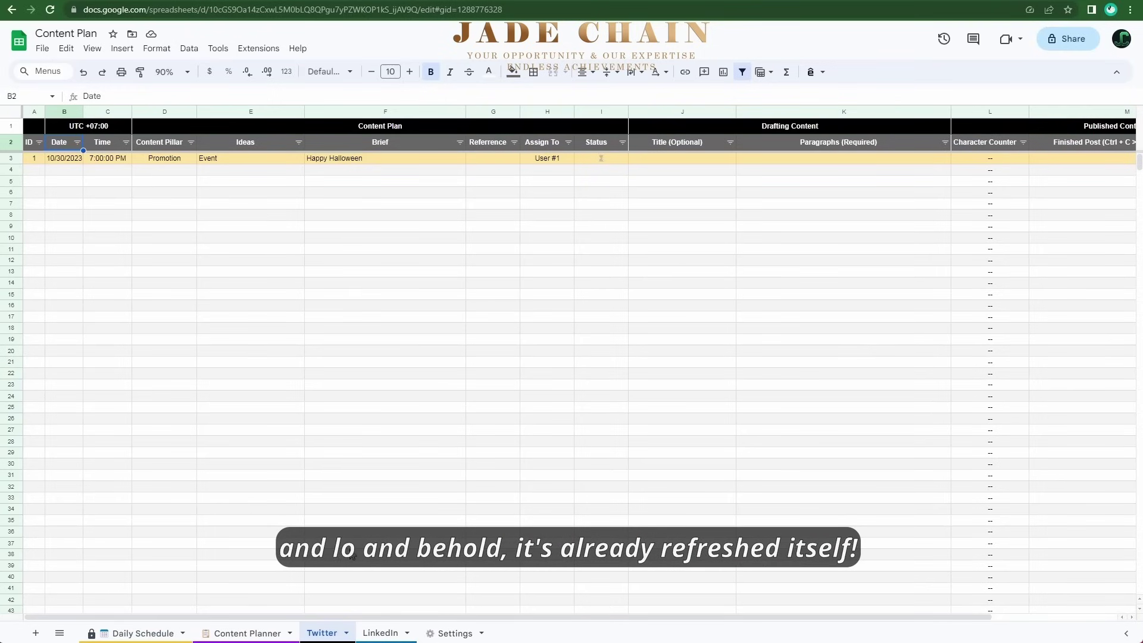
left_click(266, 633)
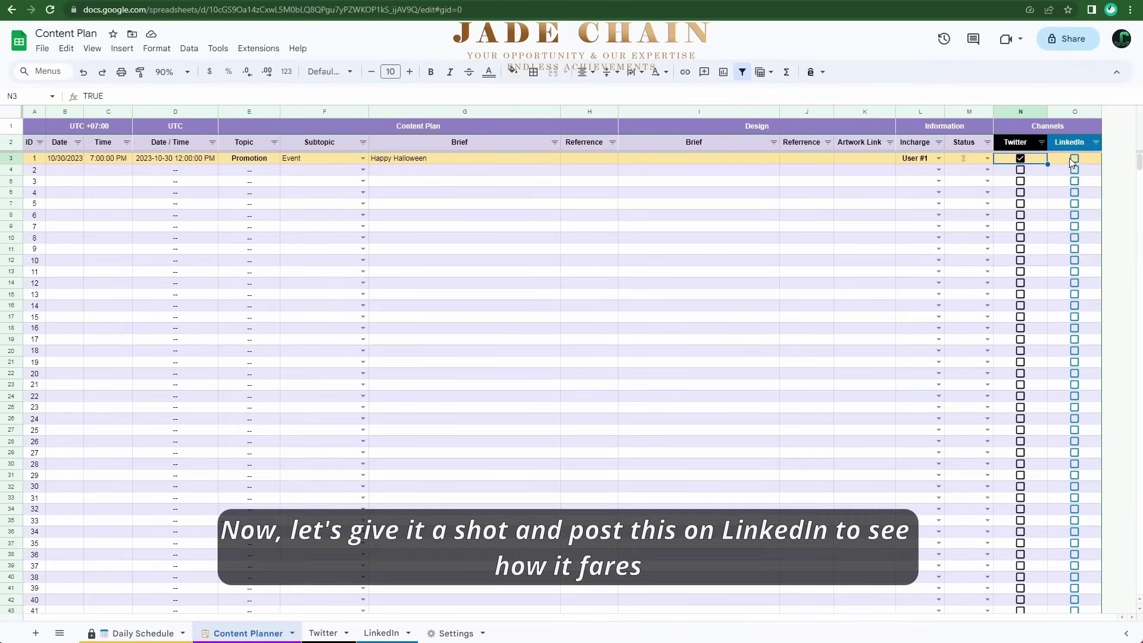
left_click(381, 632)
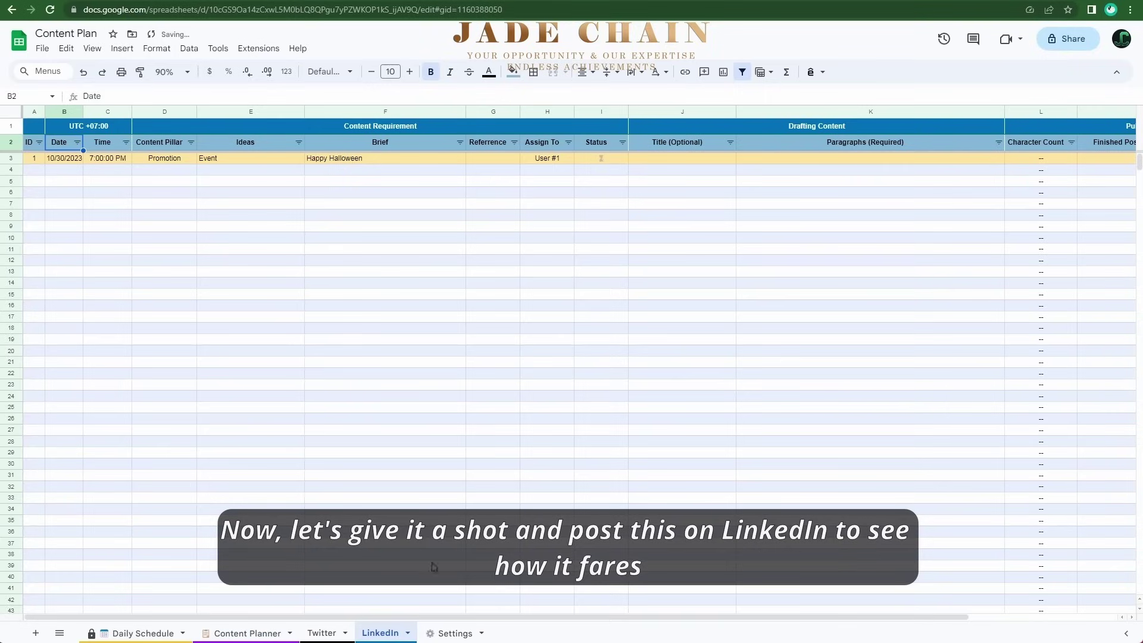
Review the Twitter and Content Planner sheets and examine the 10/30/2023 entries on the Daily Schedule sheet.
left_click(323, 632)
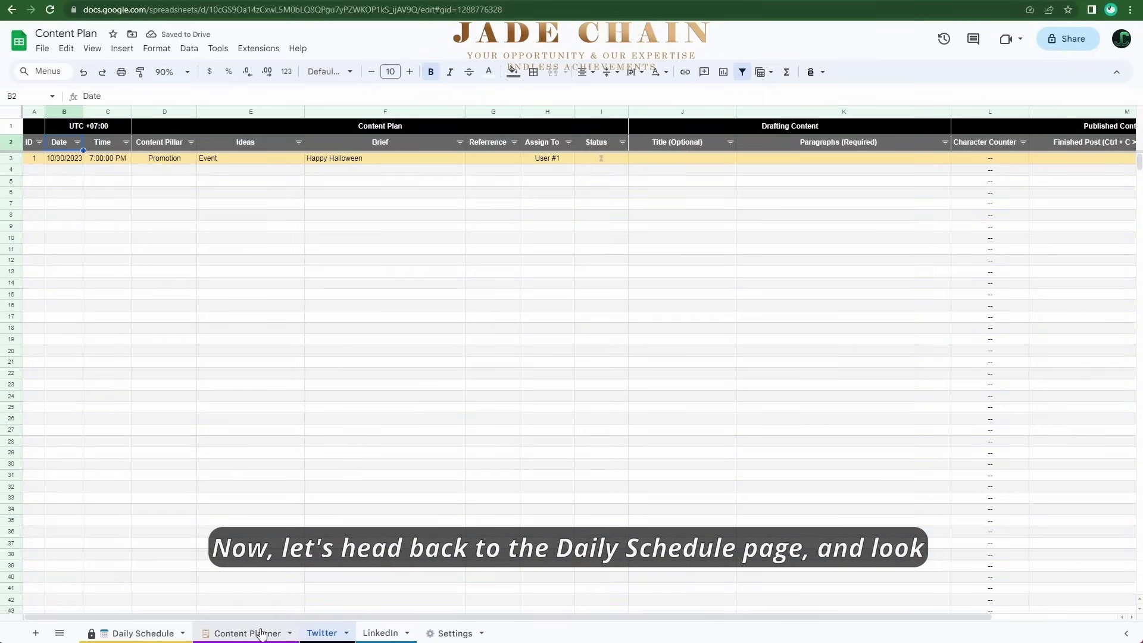
left_click(271, 632)
left_click(145, 633)
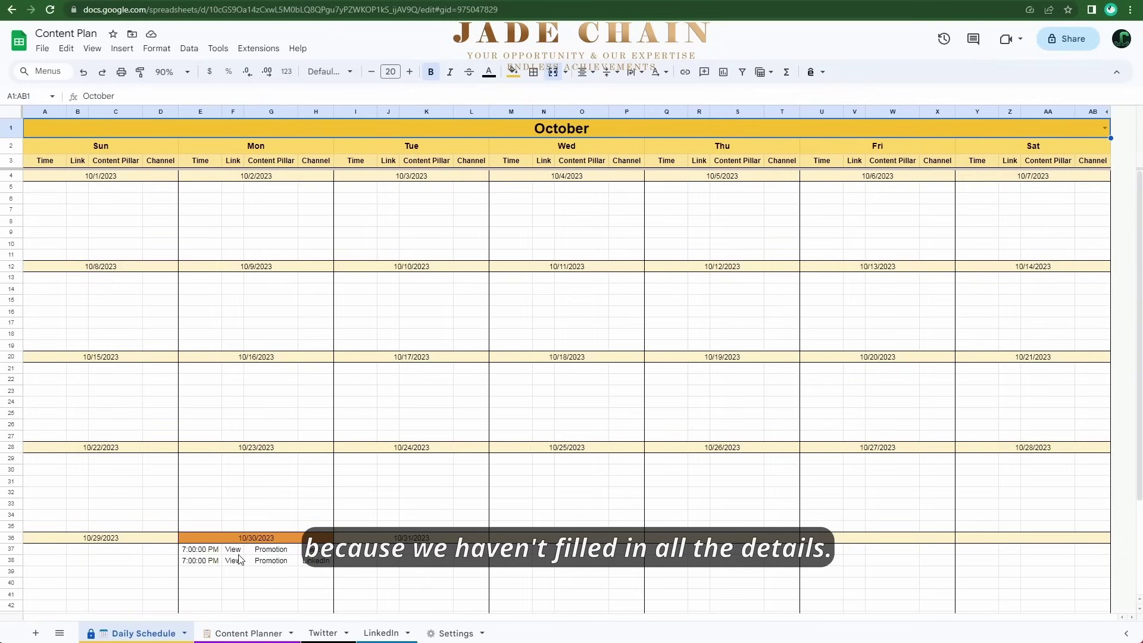
left_click(451, 633)
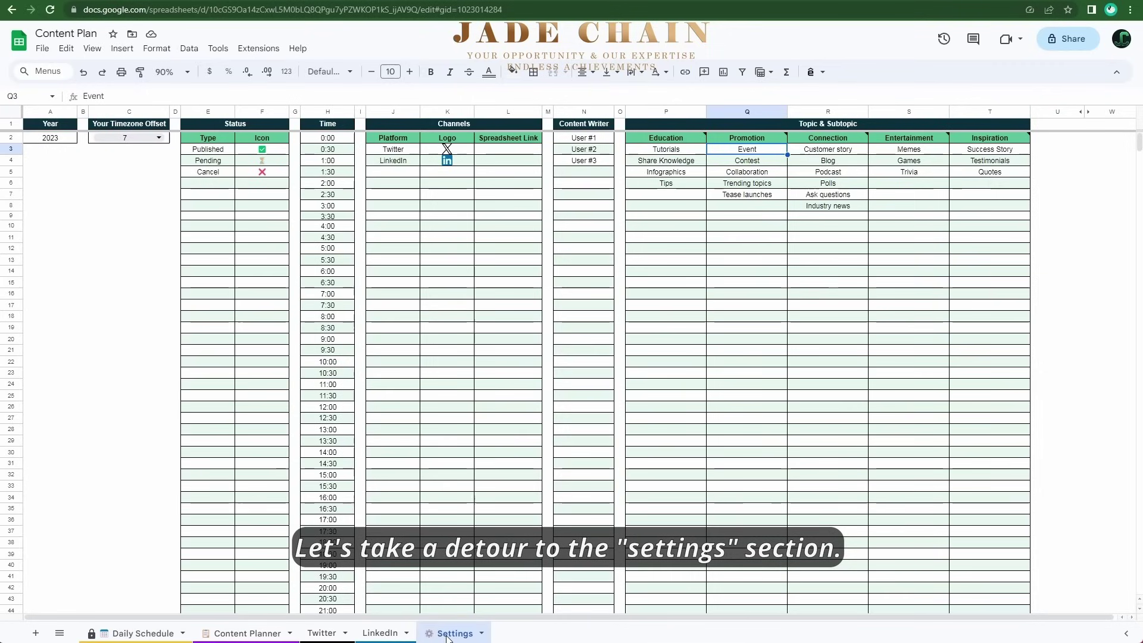
left_click(511, 151)
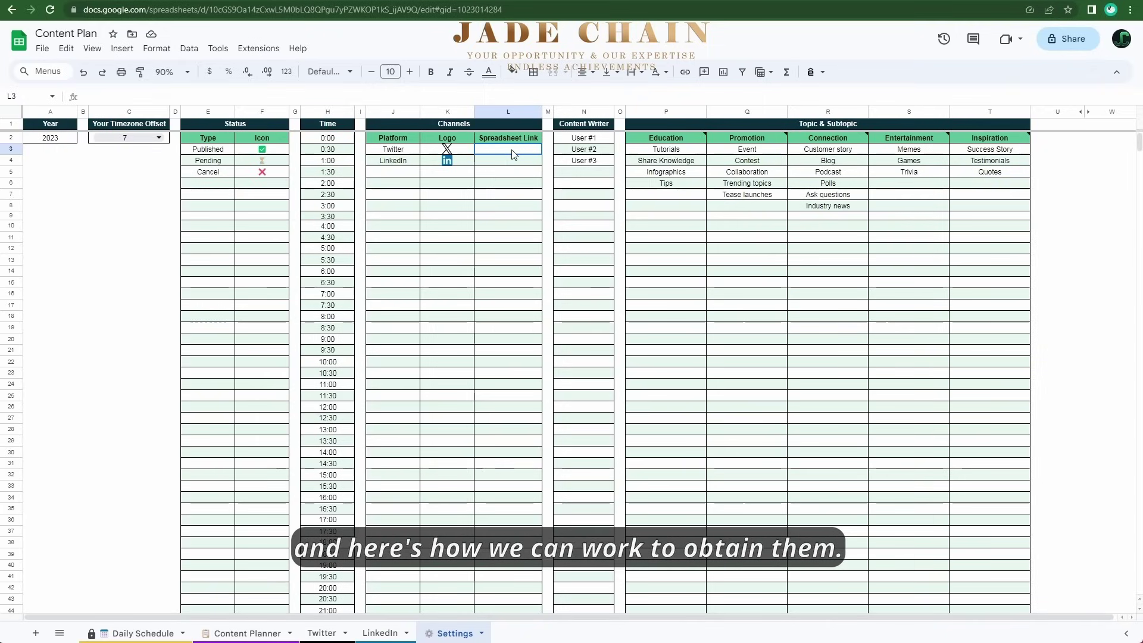
left_click(321, 633)
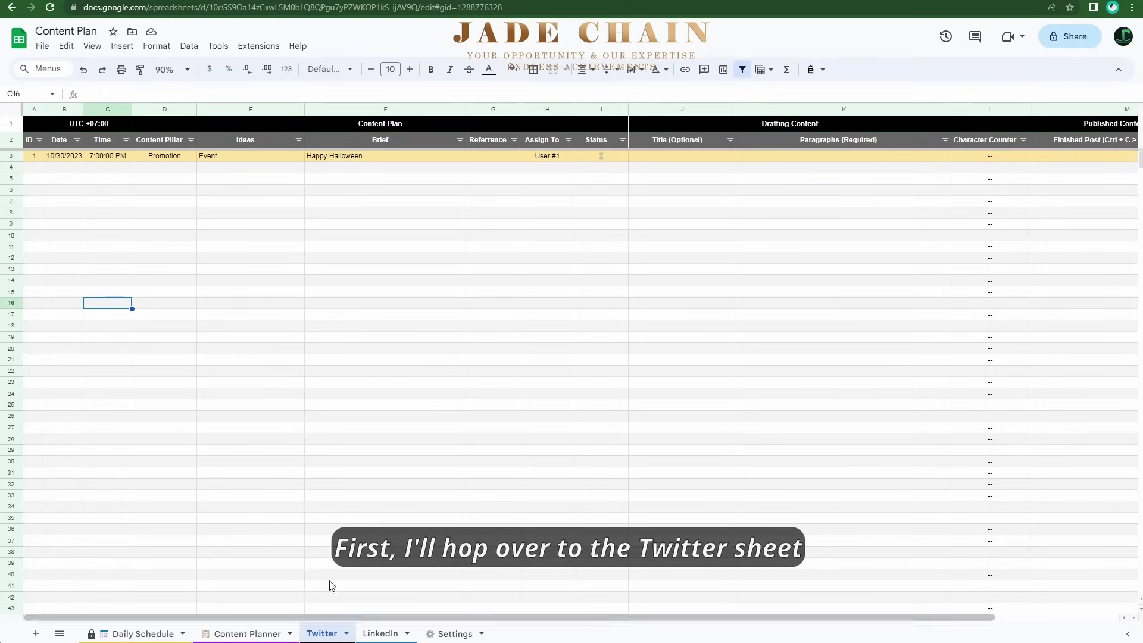
left_click_drag(511, 8, 441, 8)
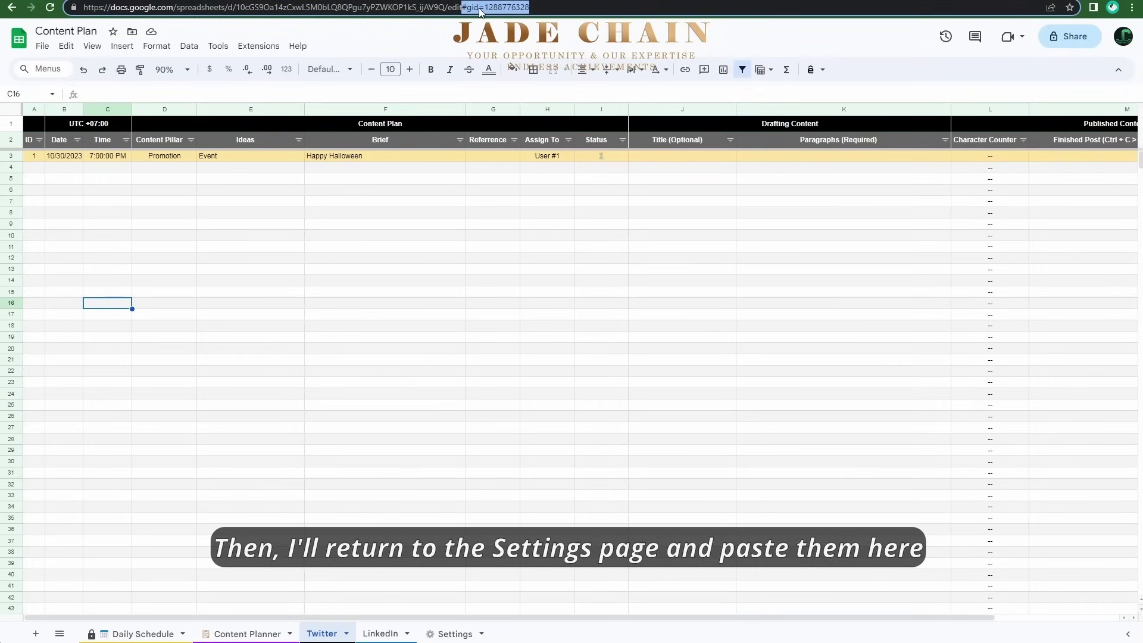
left_click(455, 634)
left_click(503, 147)
key("ctrl+v")
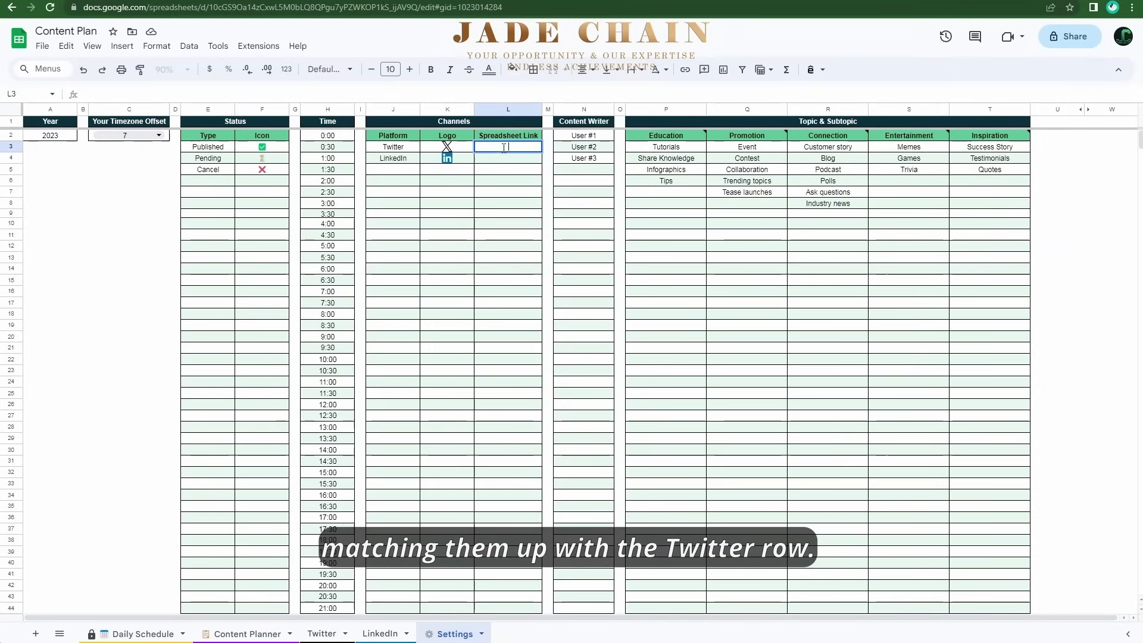
left_click(507, 159)
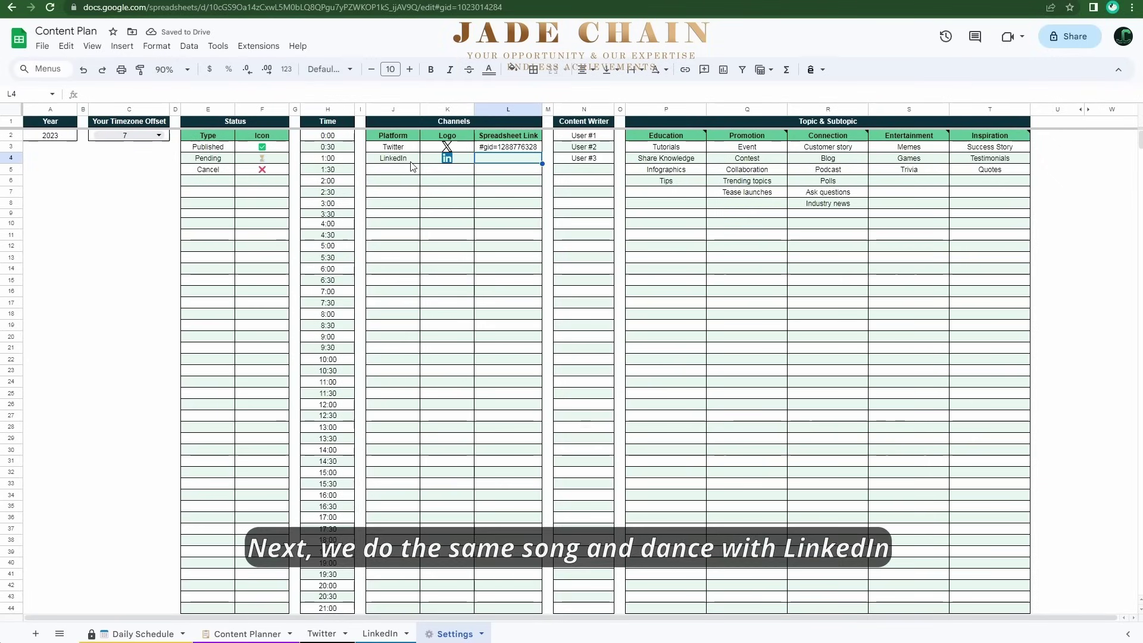
left_click(380, 634)
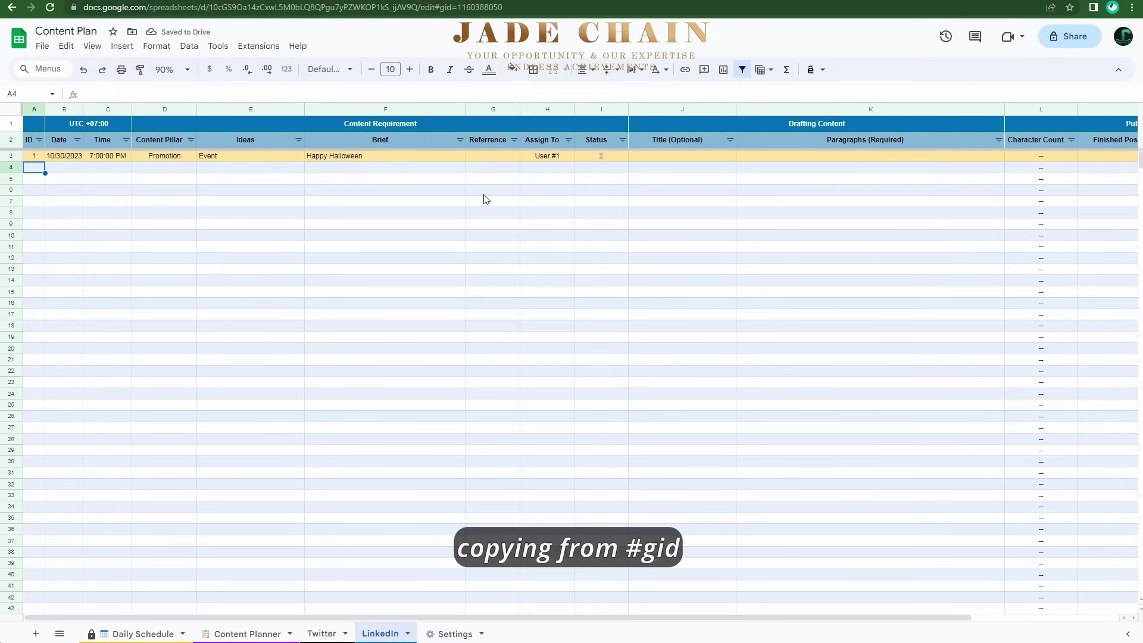
left_click_drag(503, 7, 440, 7)
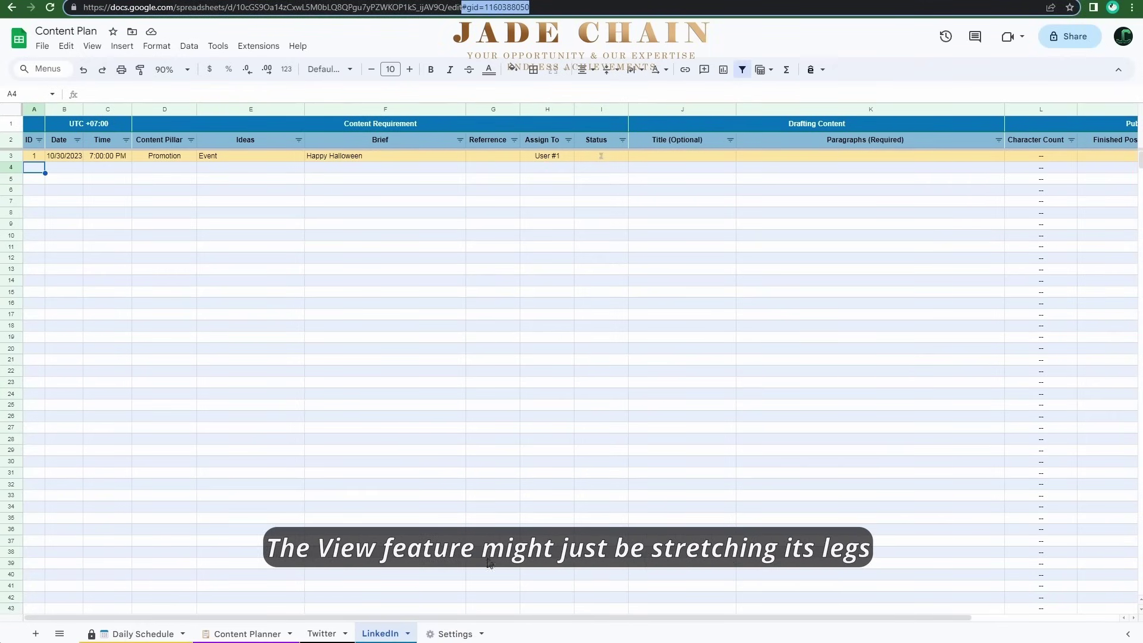
left_click(458, 635)
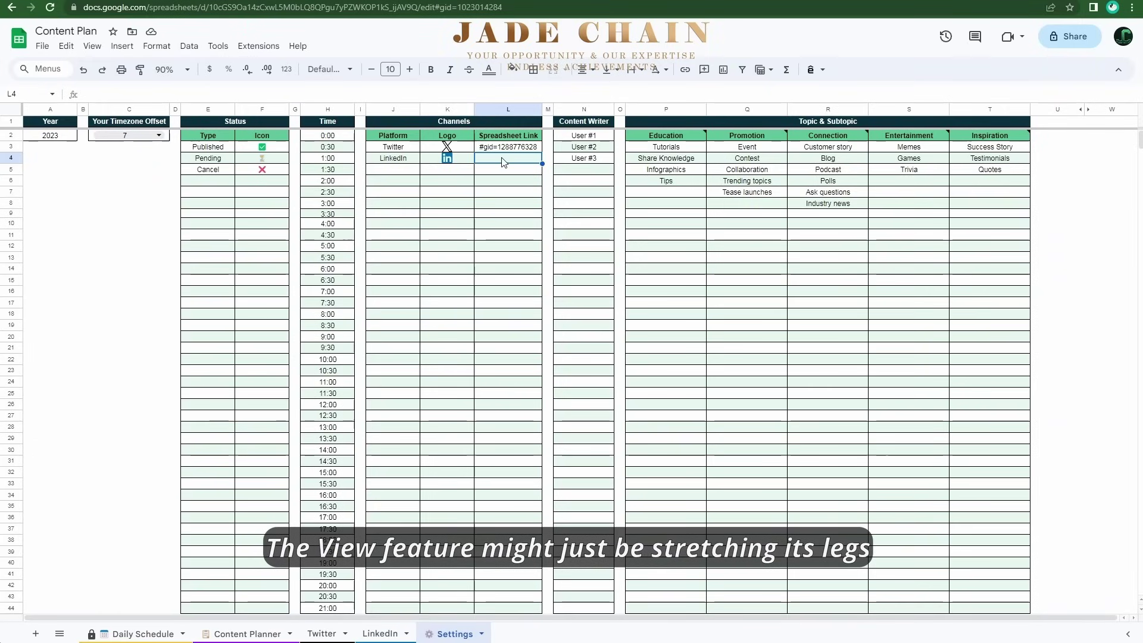
double_click(507, 159)
key("ctrl+v")
left_click(507, 182)
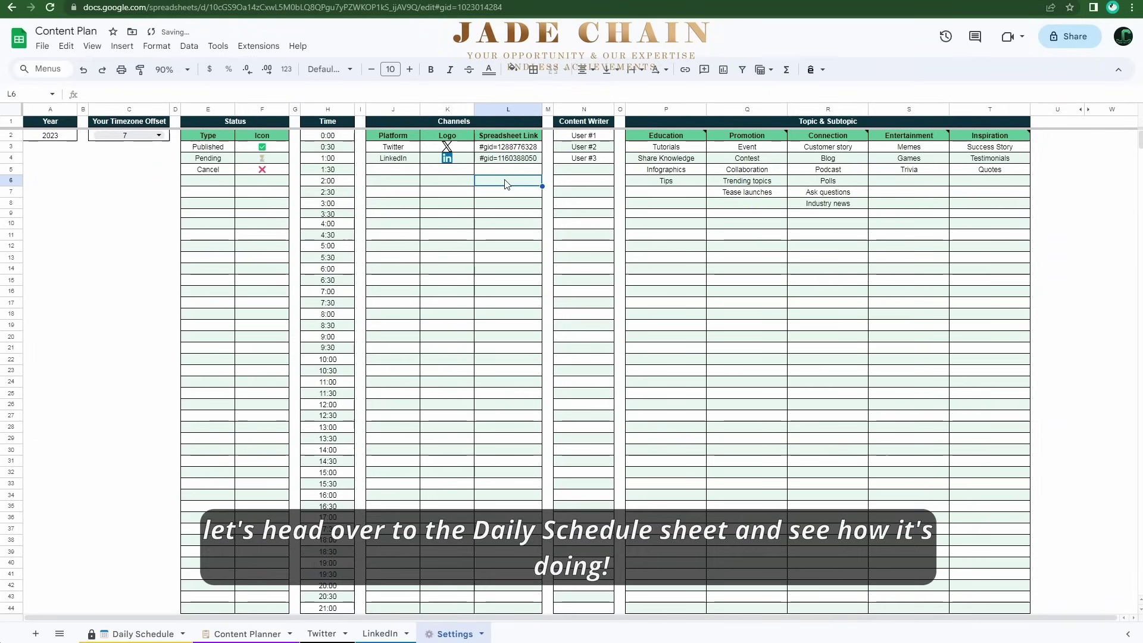
Test the View links of the Twitter and LinkedIn entries under 10/30/2023 on the Daily Schedule sheet.
left_click(174, 629)
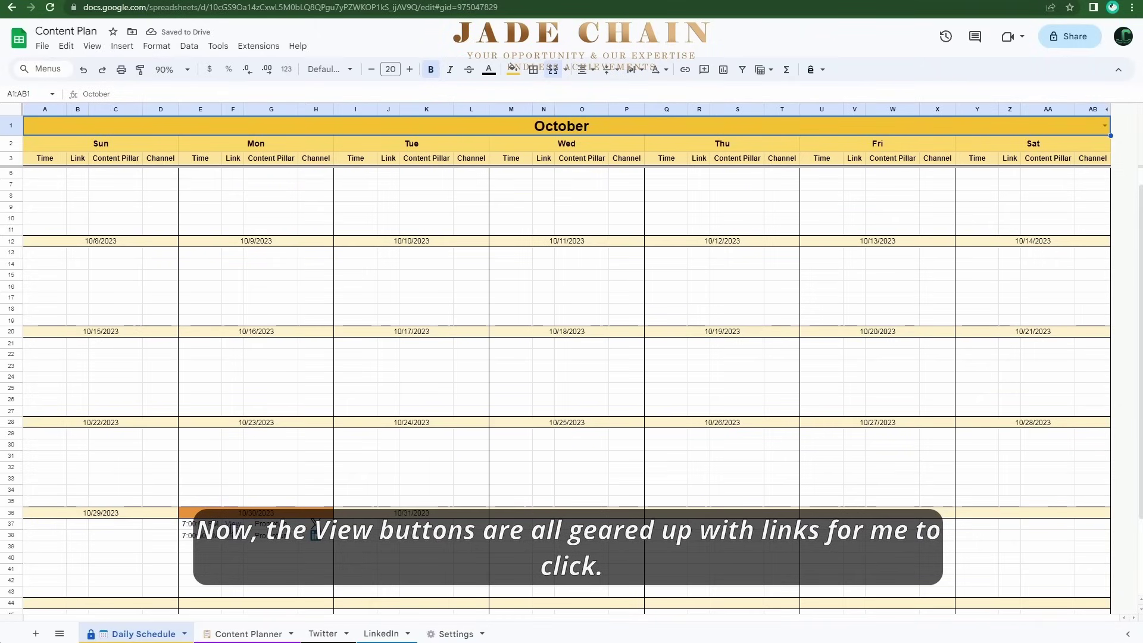
mouse_move(252, 546)
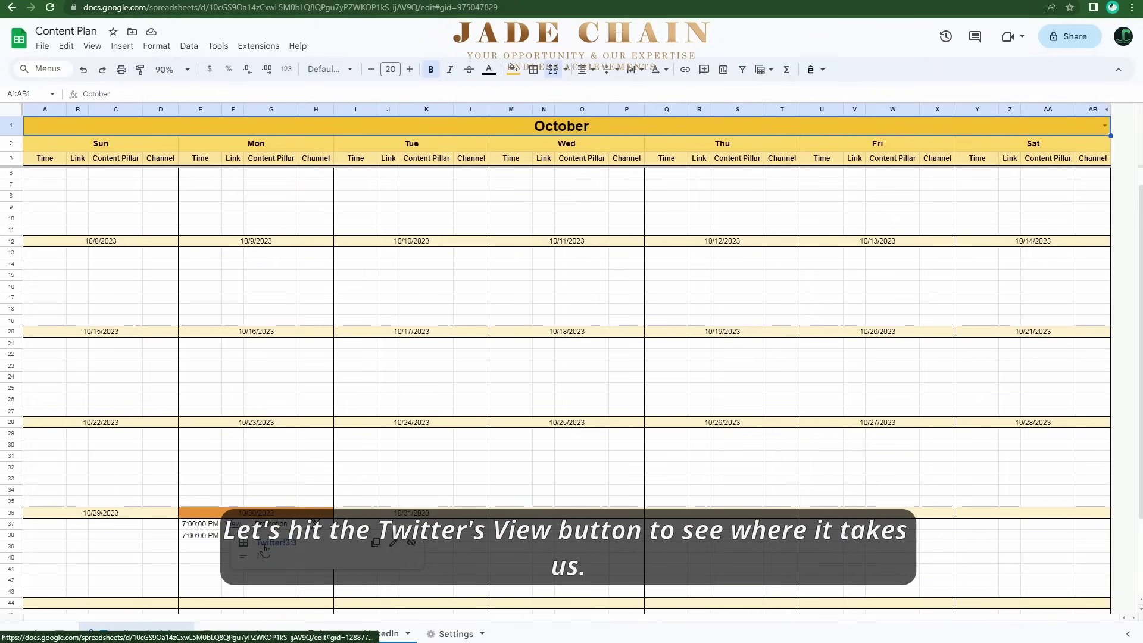
left_click(265, 544)
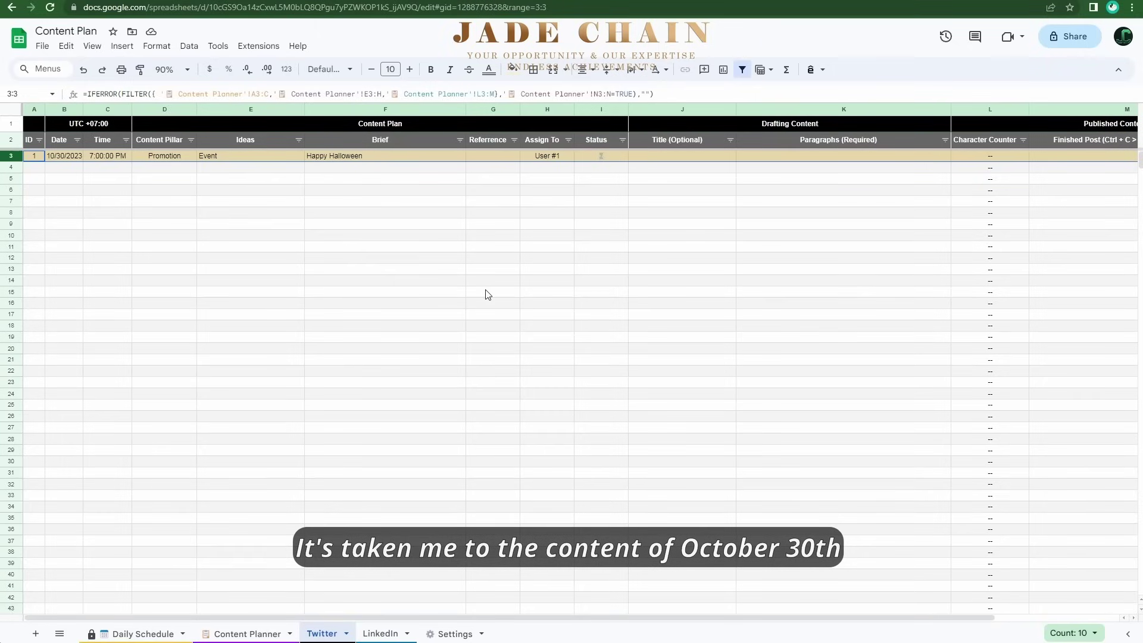
left_click(153, 633)
left_click(233, 535)
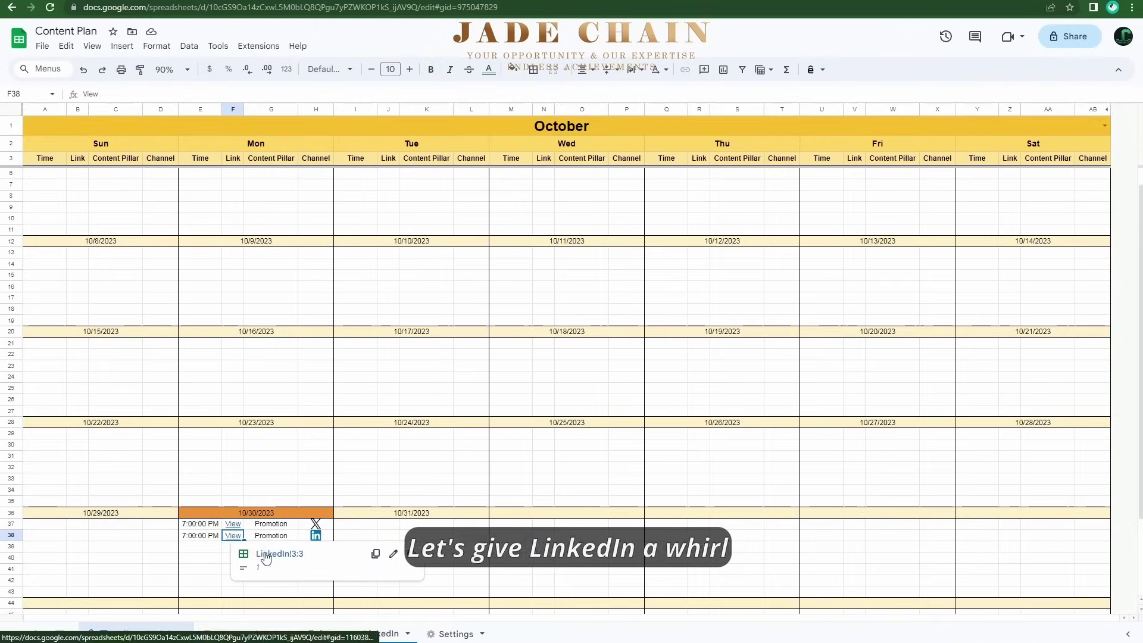
left_click(263, 555)
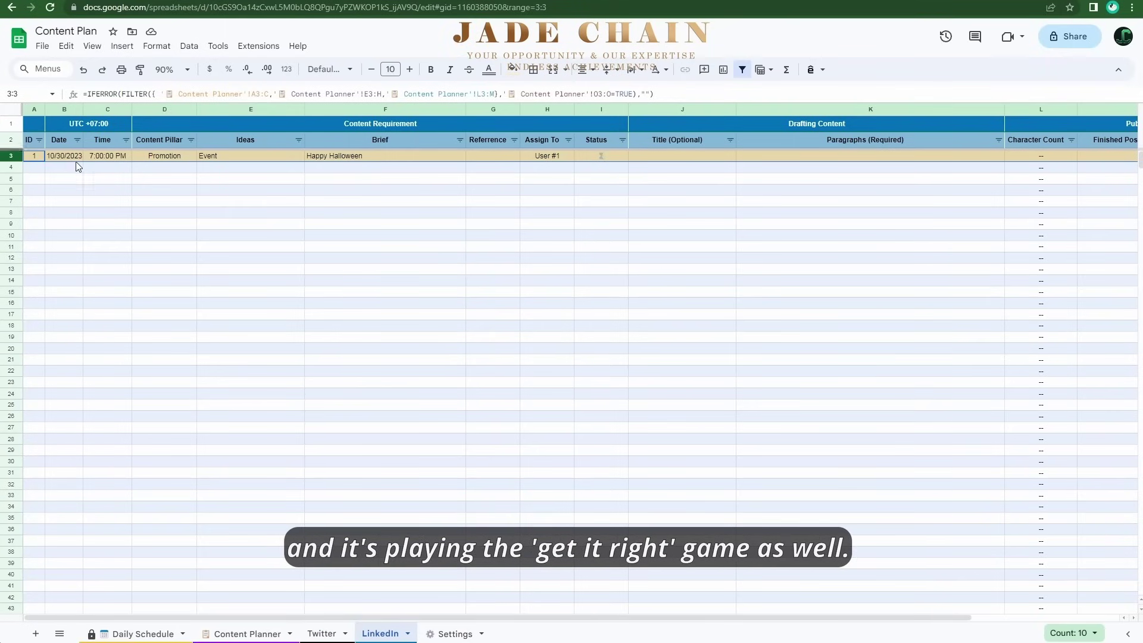